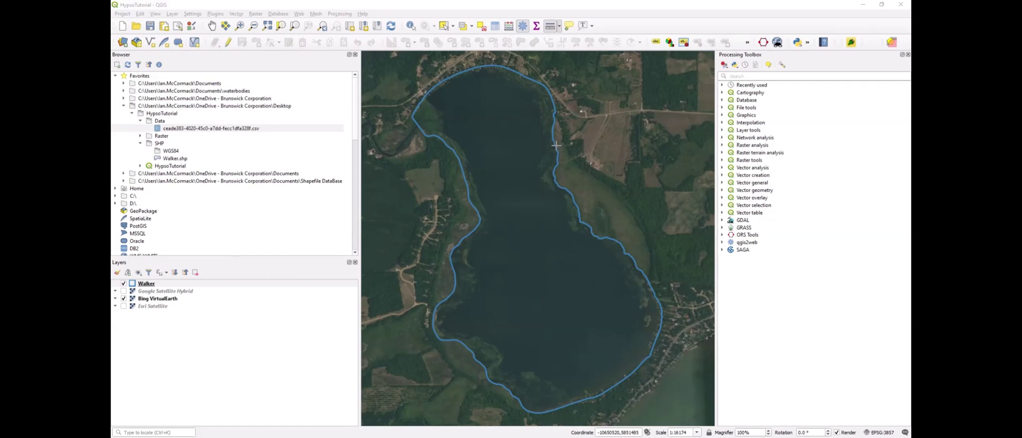
Step: Start a delimited text layer and browse to the HypsoTutorial Data folder
click(150, 284)
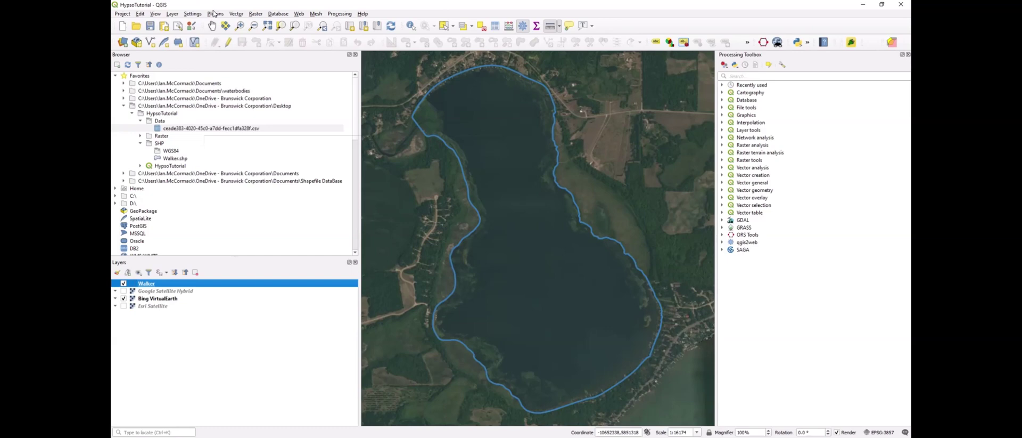
click(173, 14)
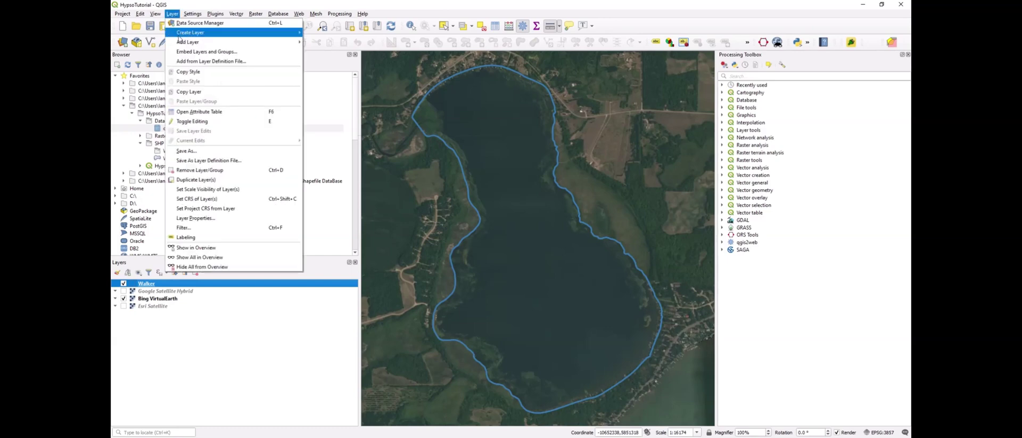
mouse_move(185, 42)
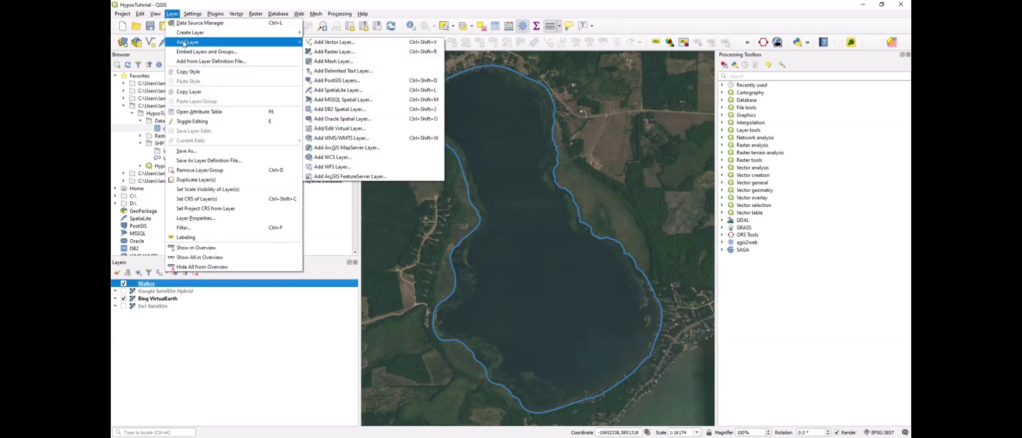
click(352, 75)
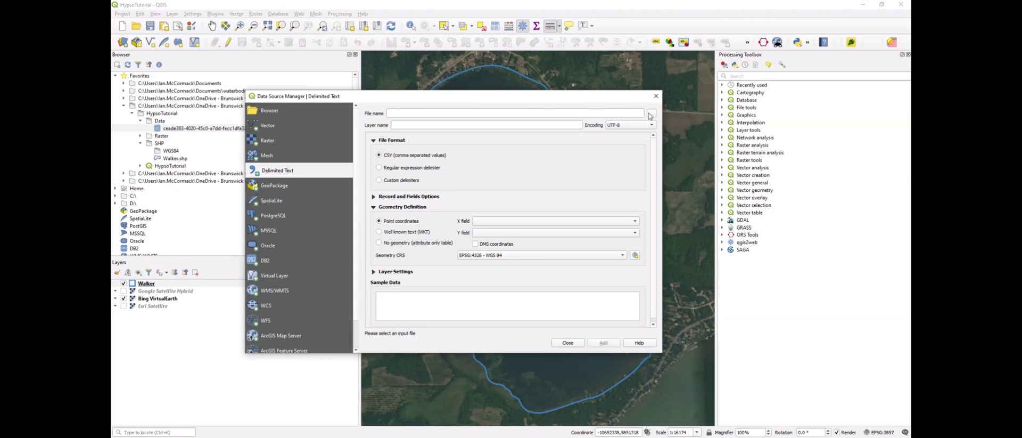
click(651, 114)
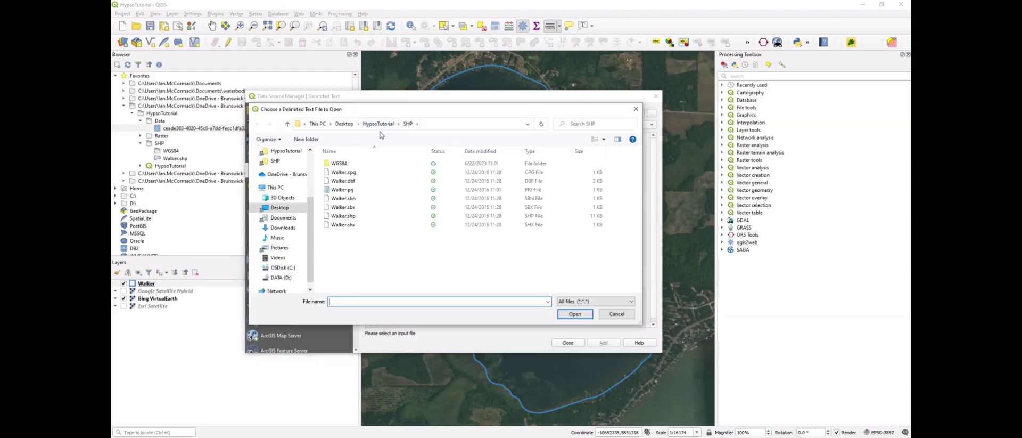
click(378, 124)
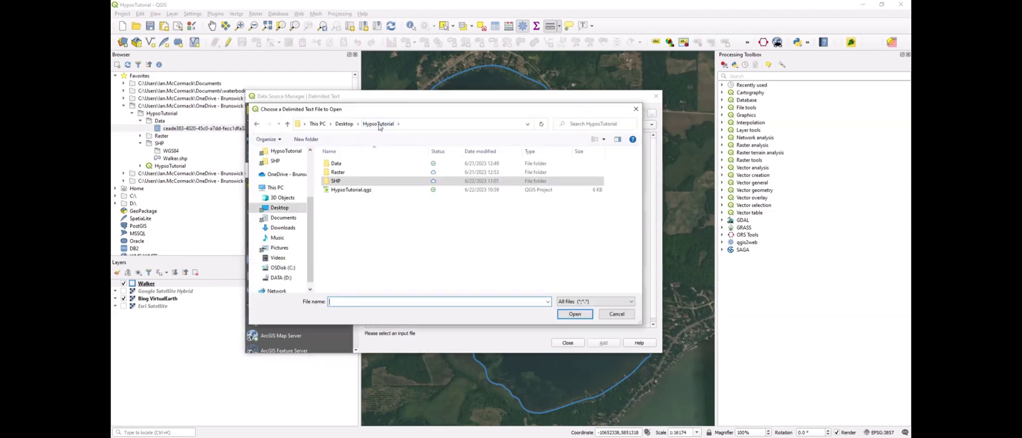
double_click(343, 165)
Step: Load the depth-points CSV as a point layer and zoom around Walker lake
click(364, 165)
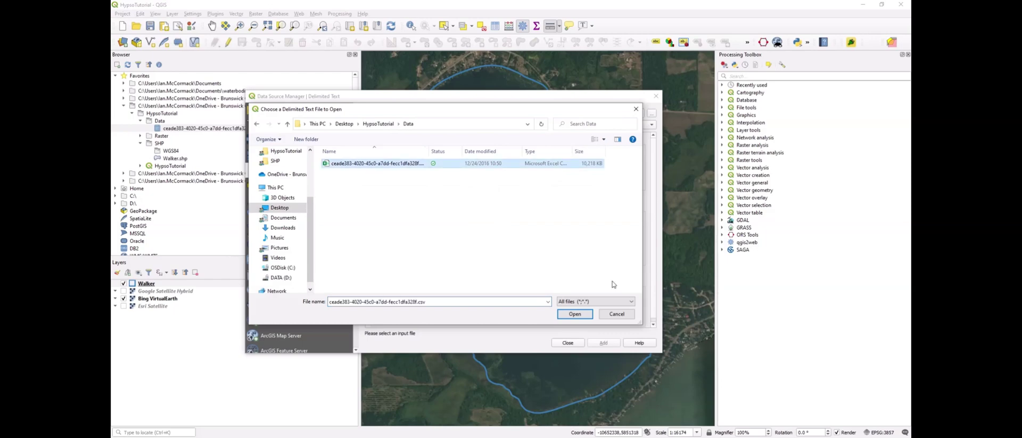
click(583, 318)
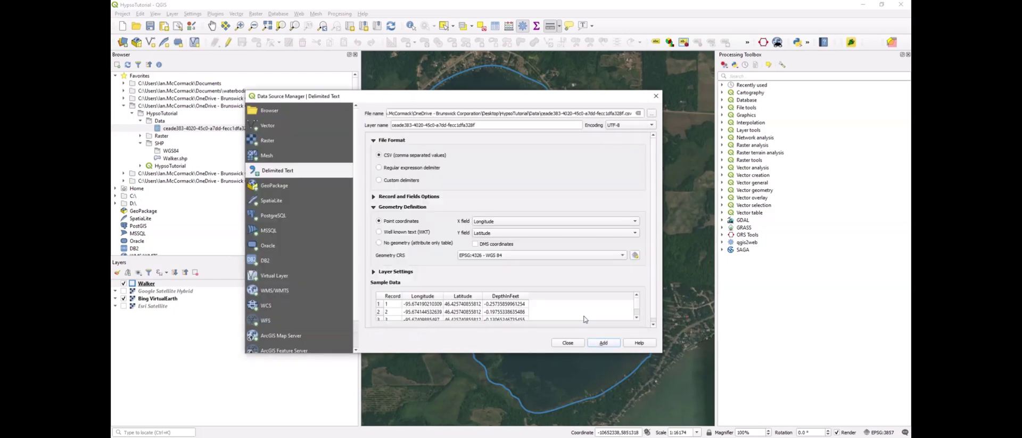
click(605, 342)
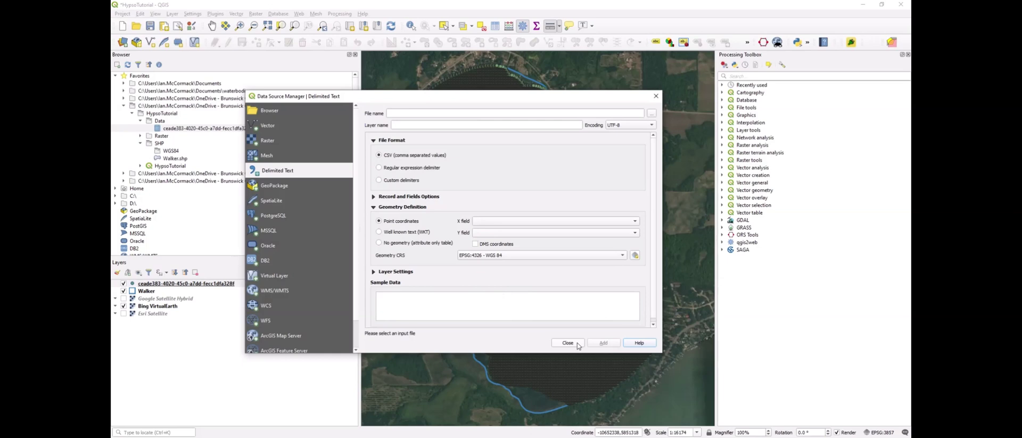
click(572, 343)
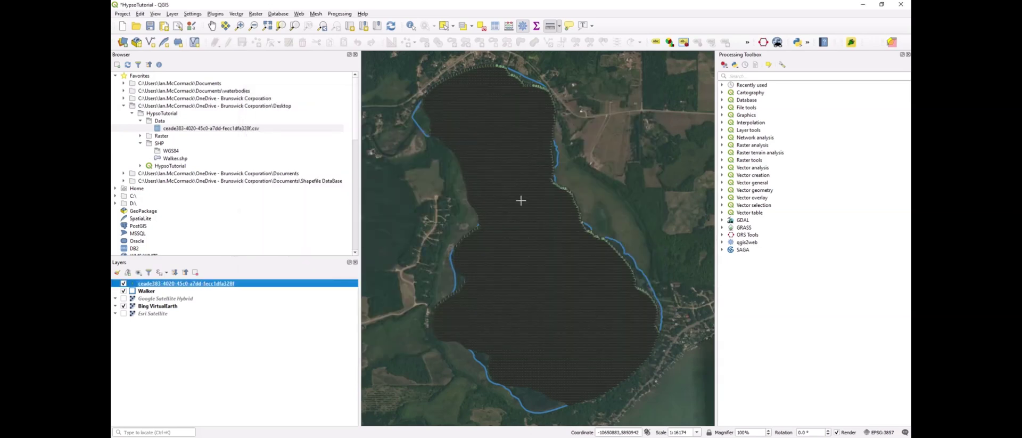
scroll(527, 245, up, 3)
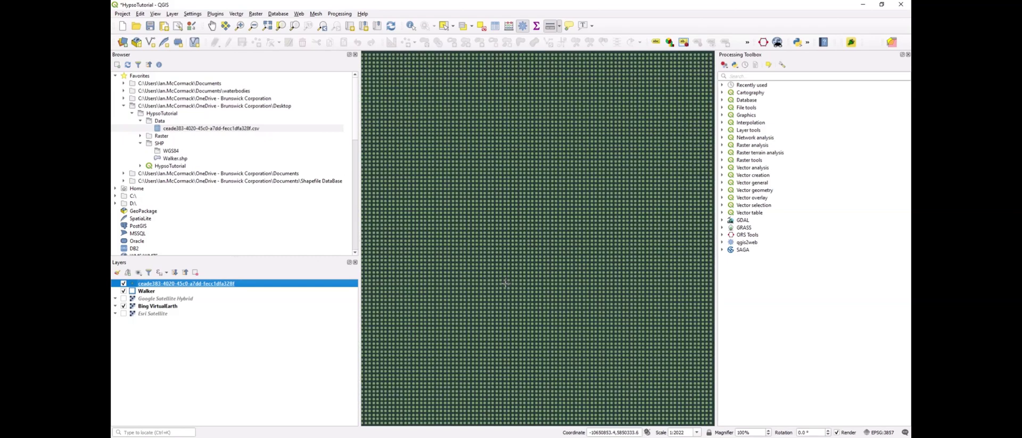
scroll(505, 283, down, 2)
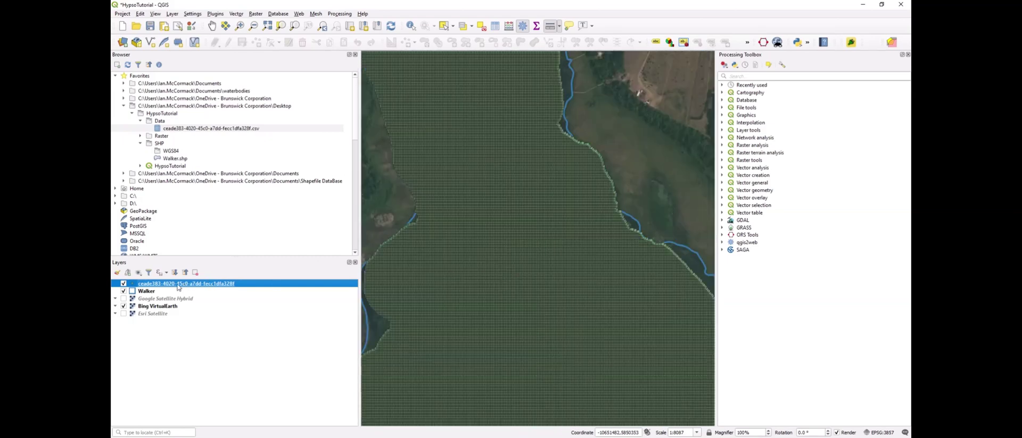
Step: Export the CSV layer's features as dataset.shp in the SHP\WGS84 folder
right_click(175, 283)
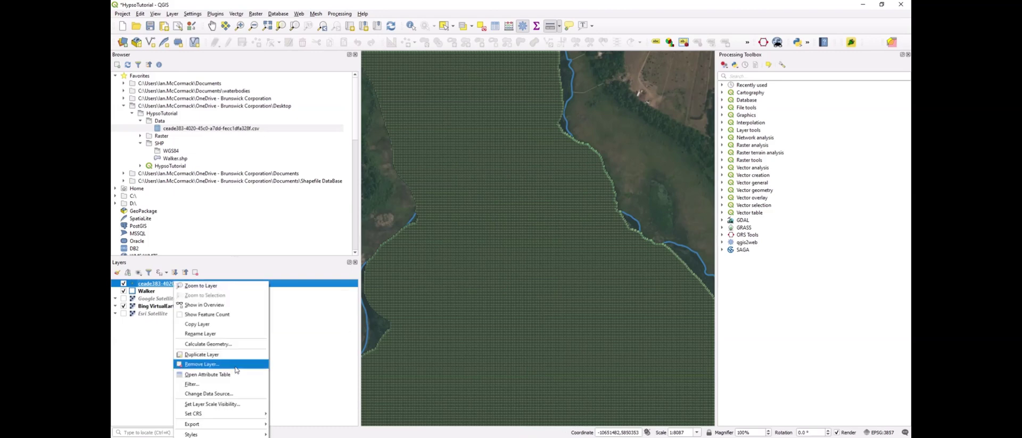
mouse_move(222, 426)
click(298, 424)
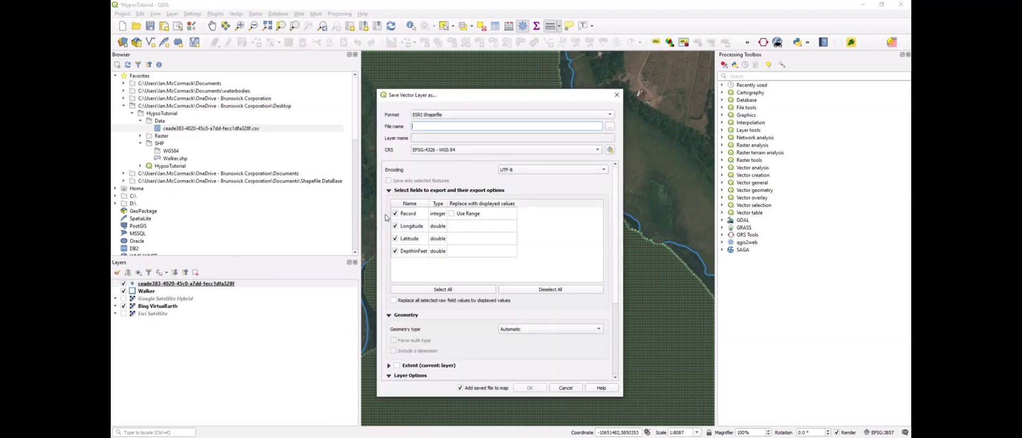
click(610, 126)
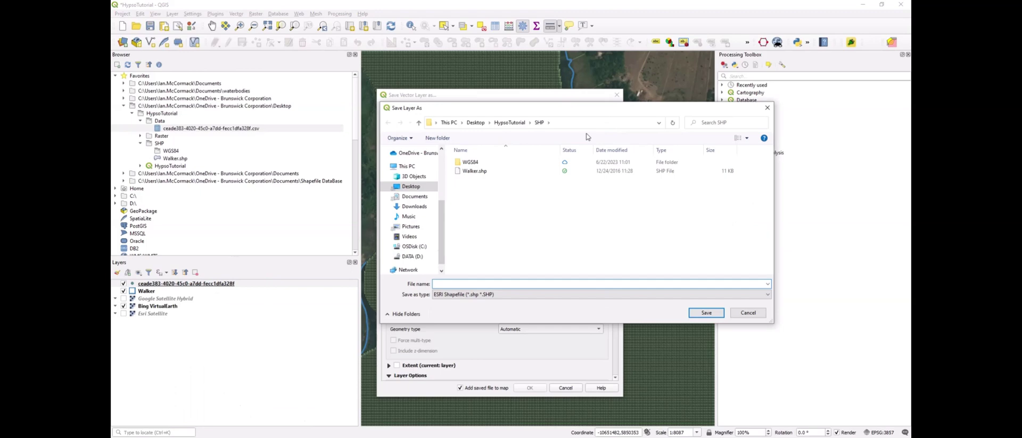
double_click(471, 162)
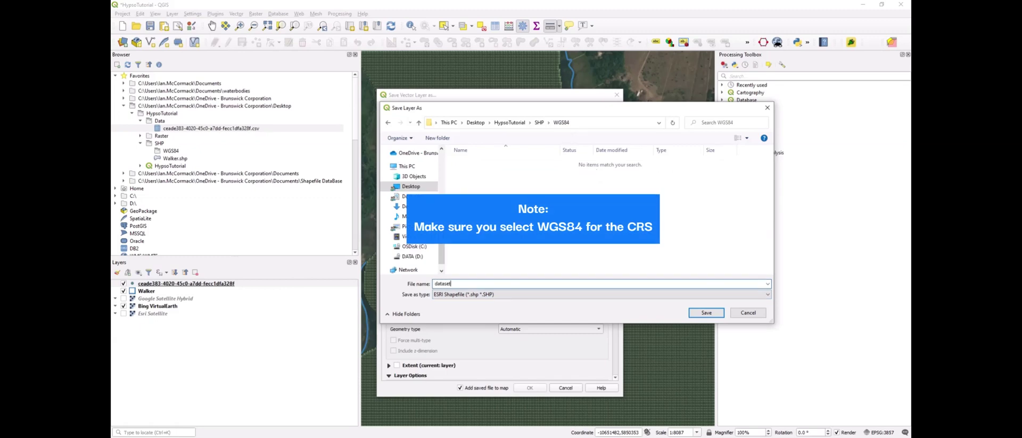
click(706, 313)
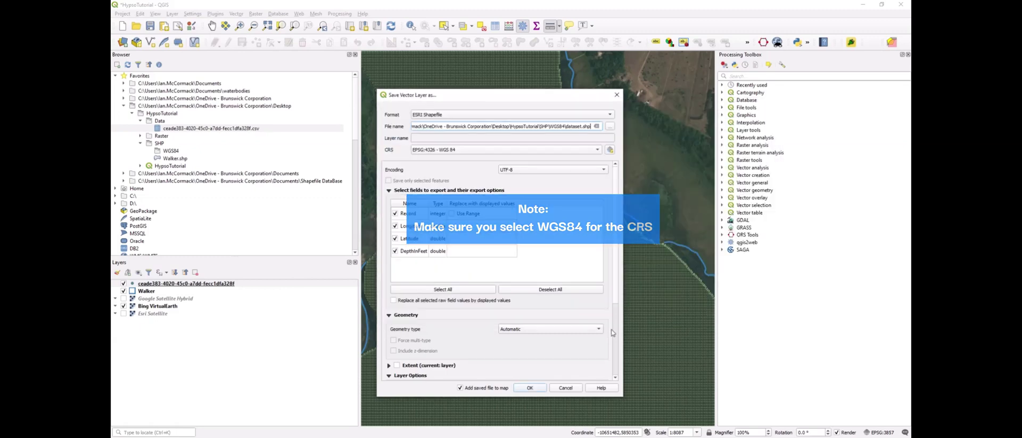
click(530, 389)
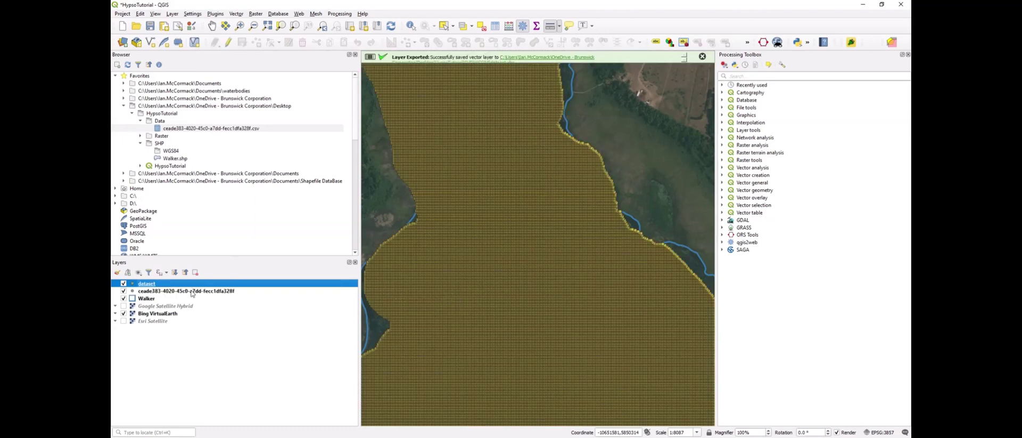
Step: Remove the original CSV layer and check that the dataset layer uses EPSG:4326 - WGS 84
click(191, 292)
click(194, 272)
click(147, 284)
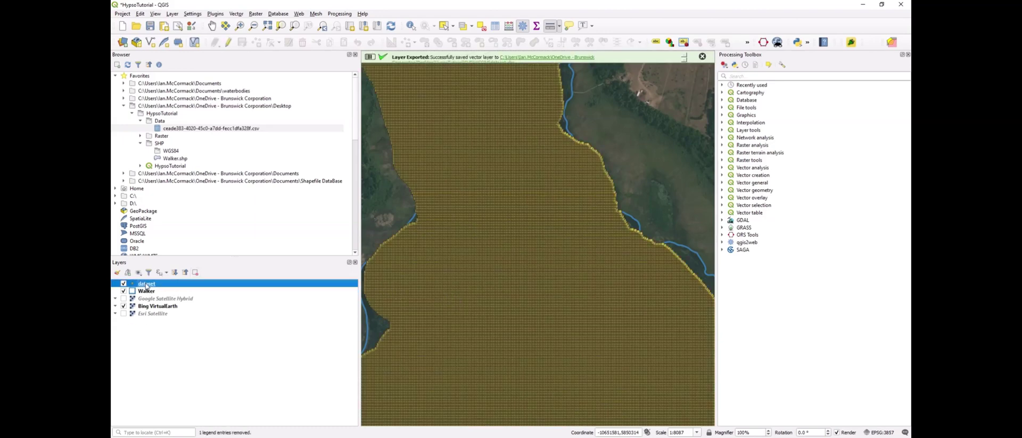
double_click(147, 284)
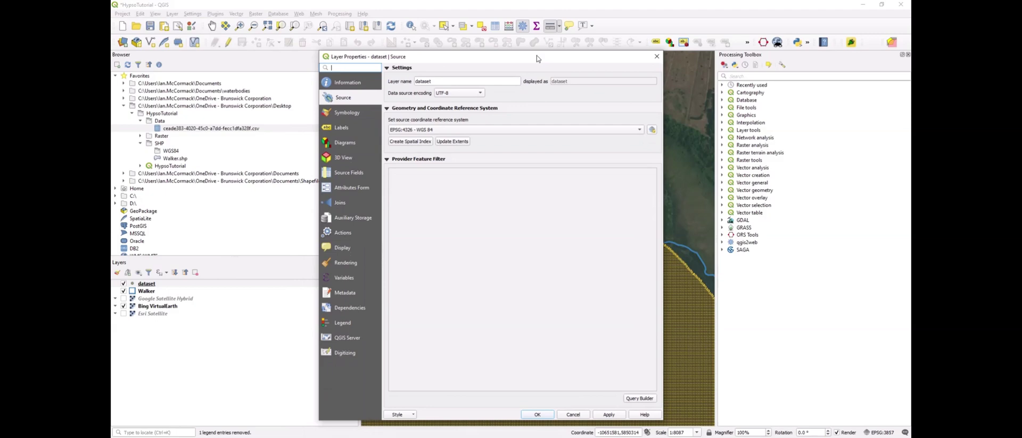
Step: Reproject the dataset layer to NAD83 / UTM zone 15N (EPSG:26915)
click(656, 56)
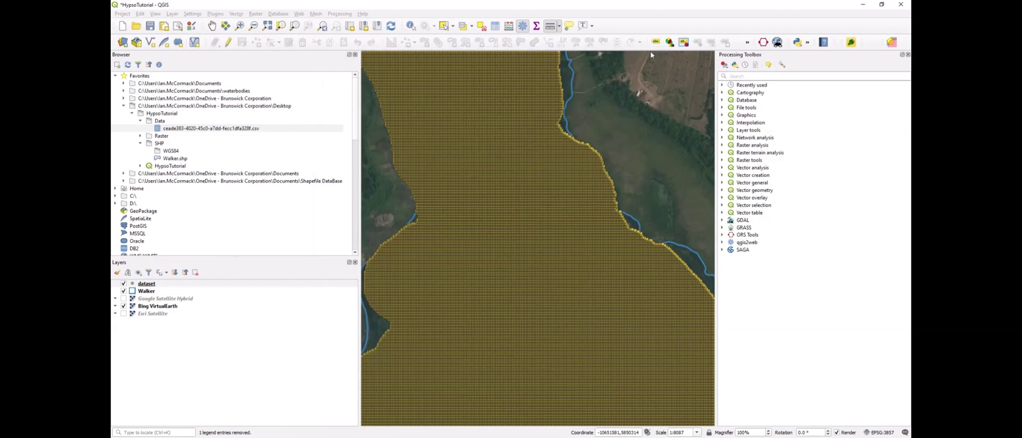
right_click(150, 284)
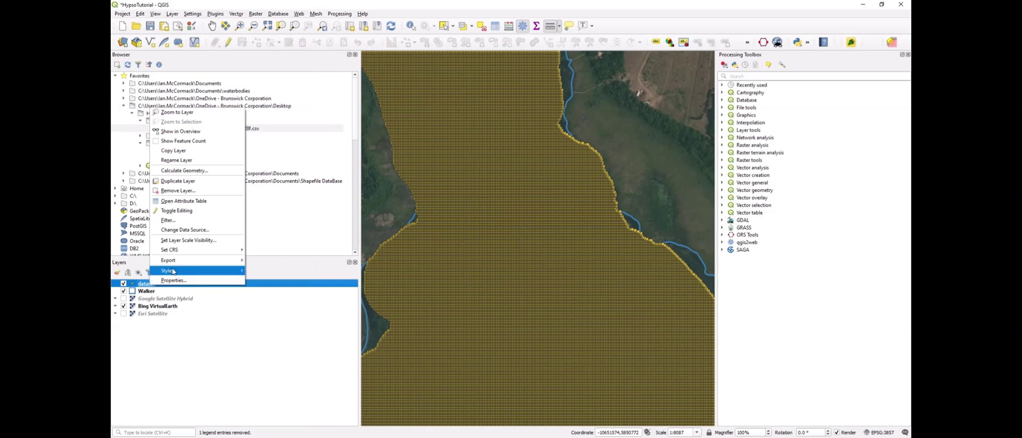
mouse_move(196, 262)
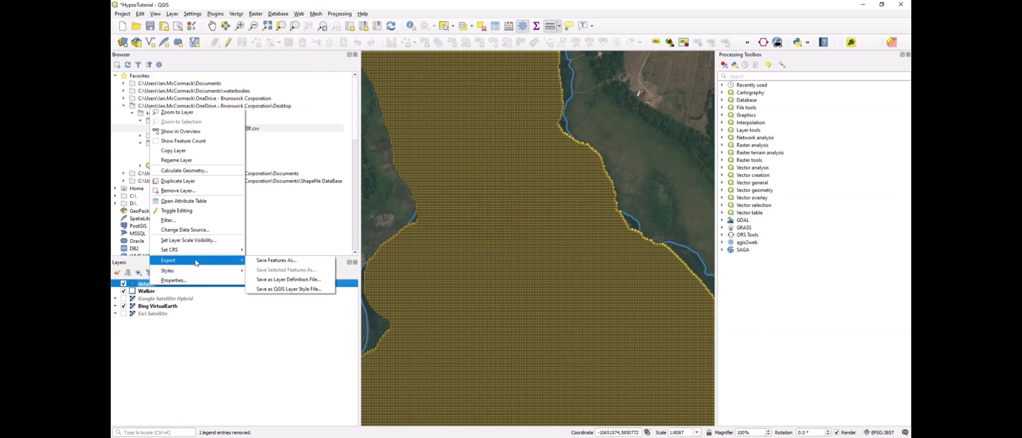
click(254, 14)
mouse_move(235, 15)
mouse_move(243, 61)
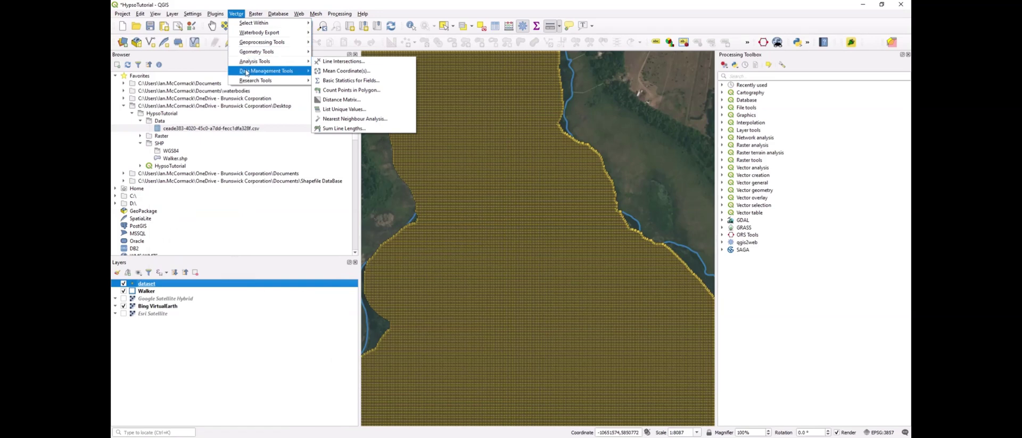
click(346, 80)
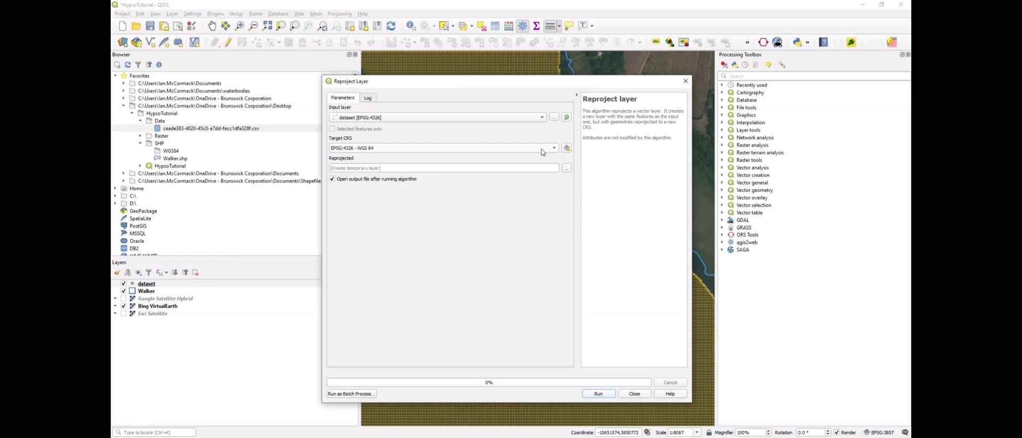
click(566, 148)
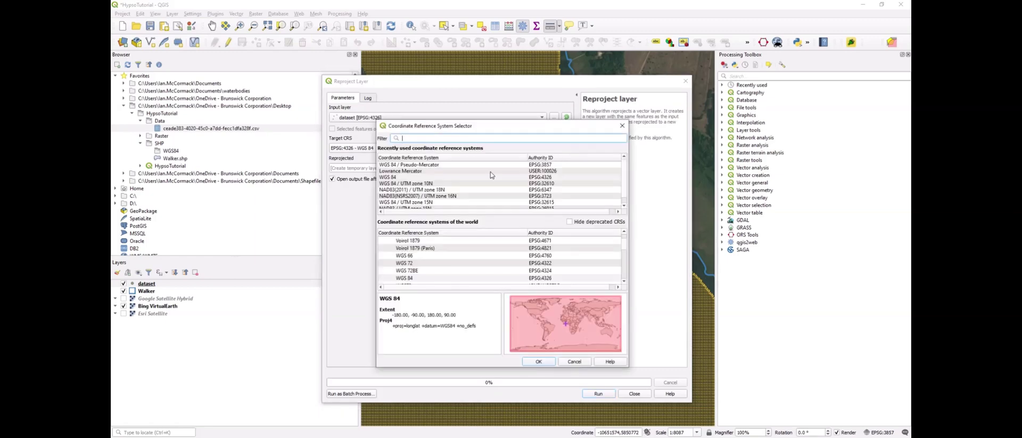
scroll(440, 189, down, 1)
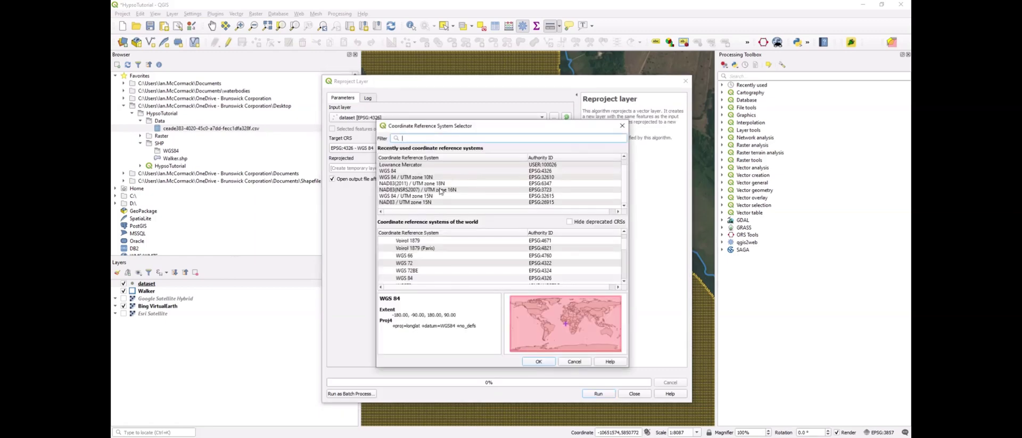
click(407, 202)
click(542, 363)
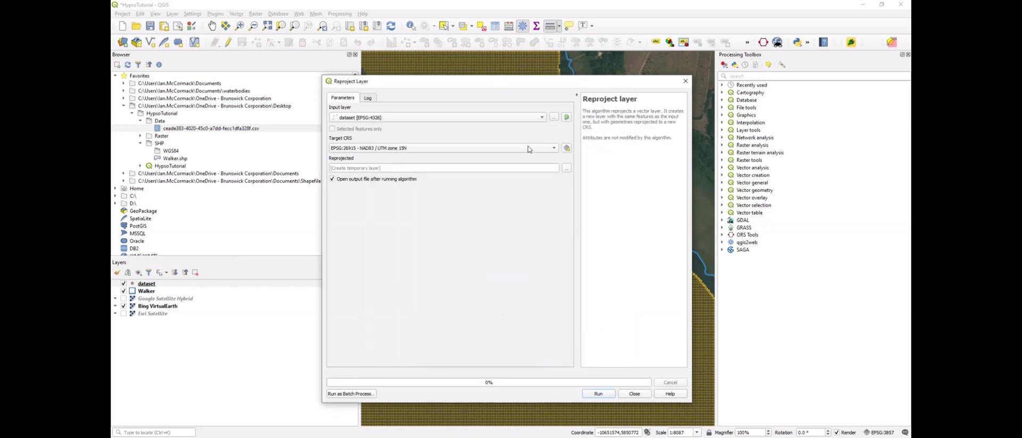
Step: Save the reprojected output as SHP/dataset.shp and run the reprojection
click(566, 168)
click(599, 189)
text(da)
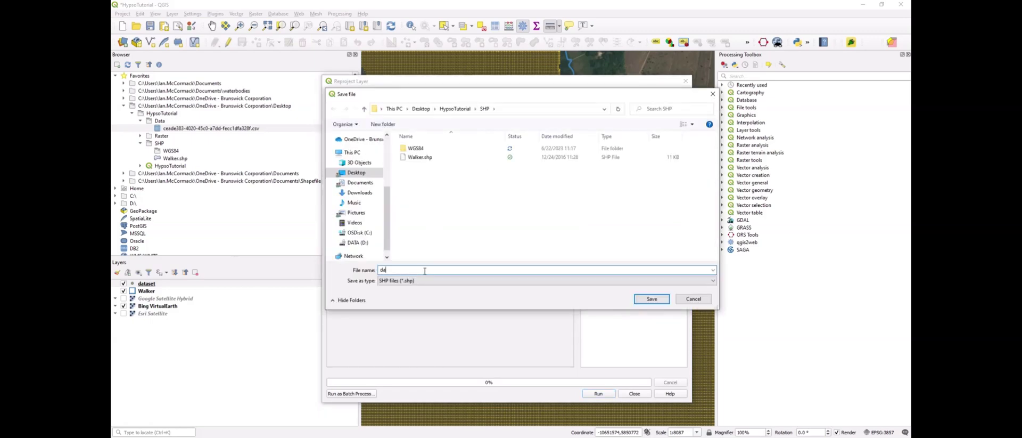
text(taws)
key(BackSpace)
key(BackSpace)
click(651, 298)
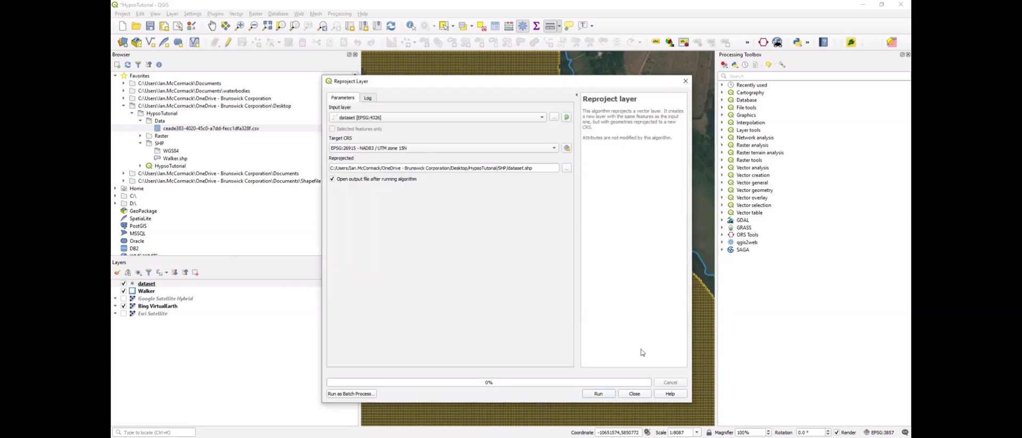
click(598, 394)
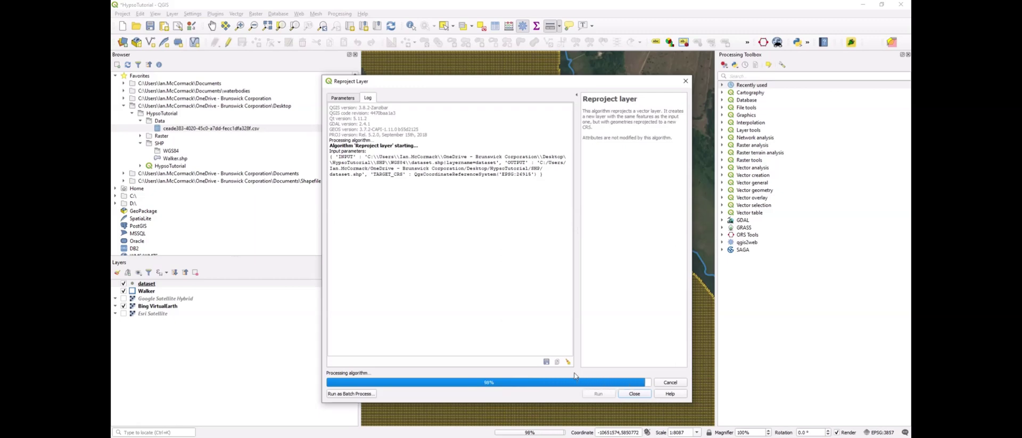
Step: Remove the dataset layer, confirm Reprojected uses EPSG:26915, and view its attribute table
click(148, 291)
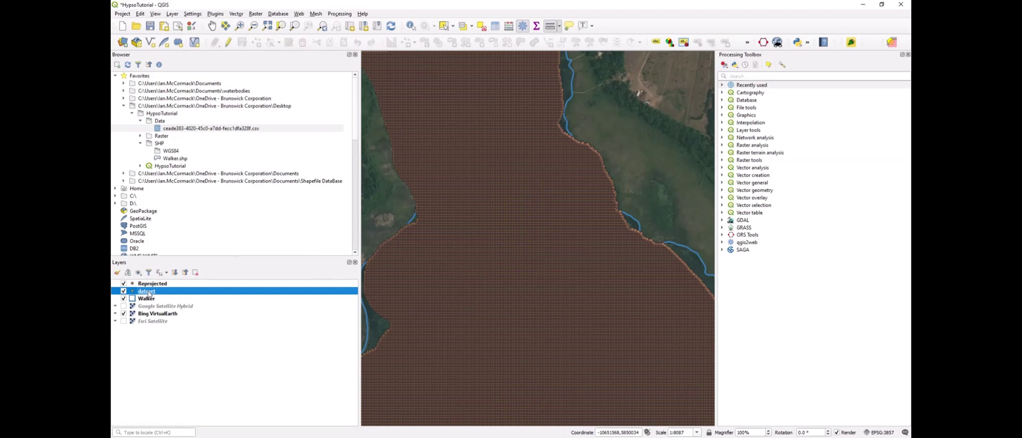
click(195, 273)
click(153, 285)
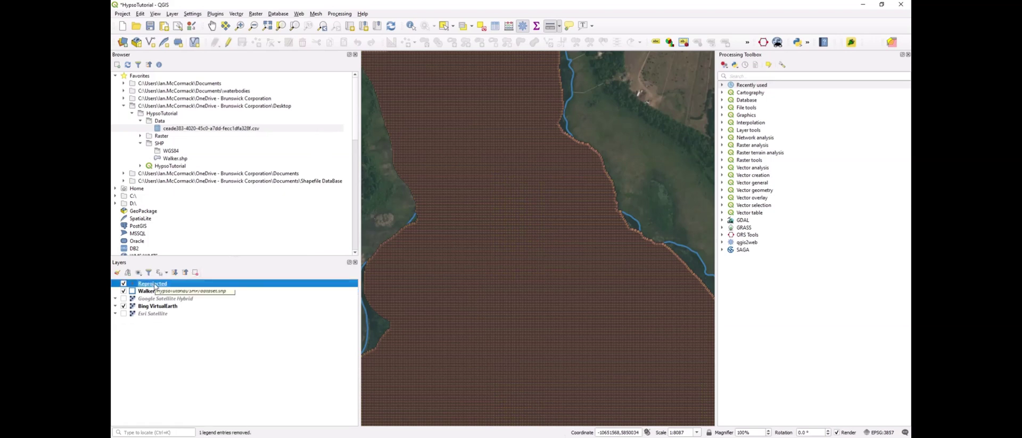
double_click(154, 285)
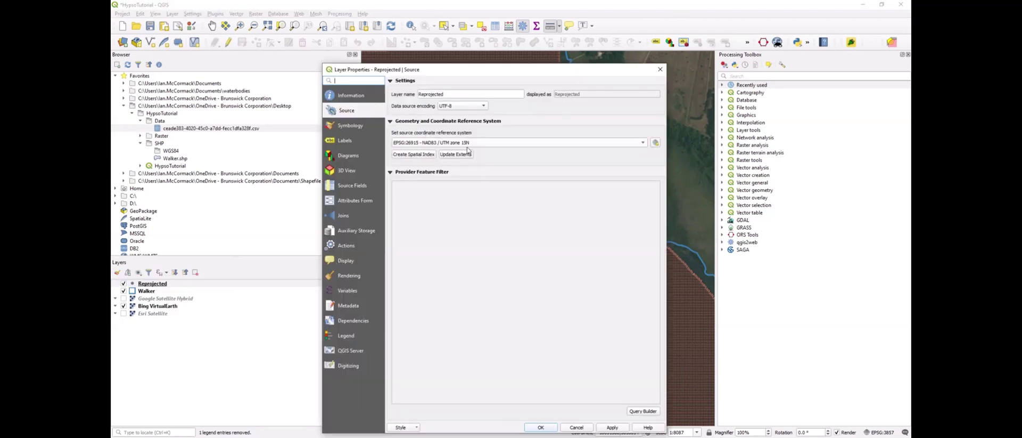
click(580, 427)
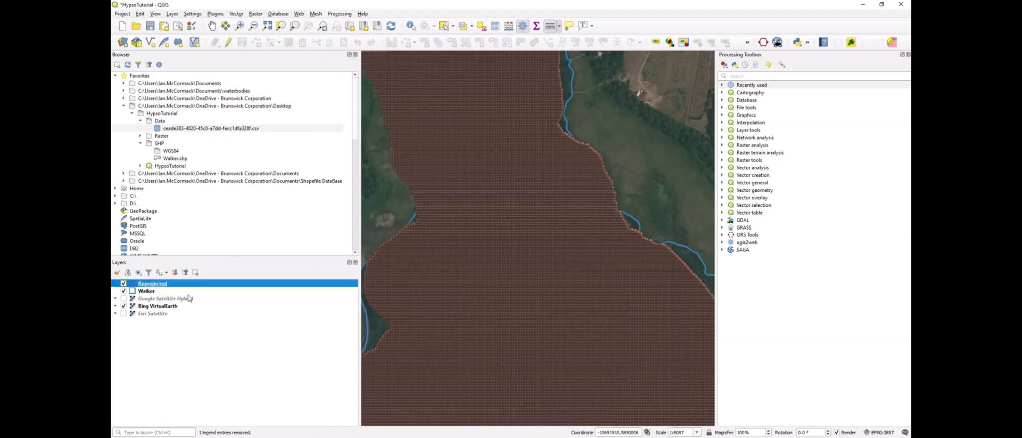
right_click(149, 287)
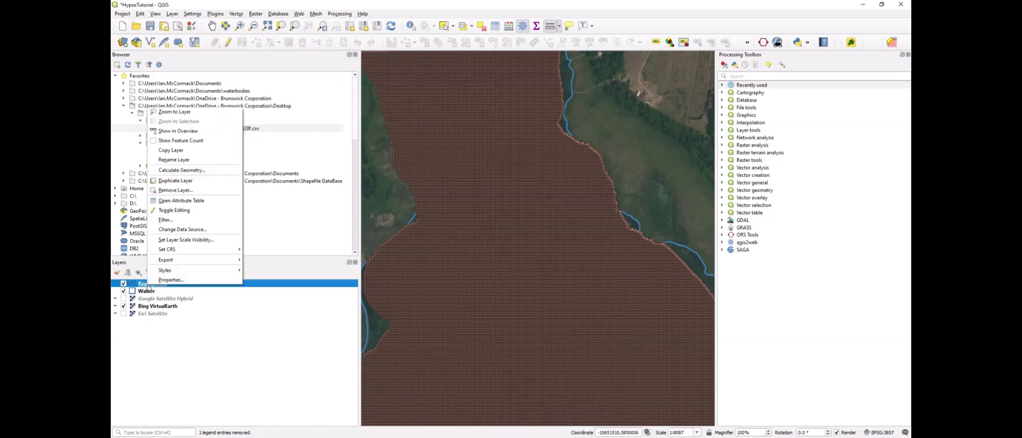
click(184, 200)
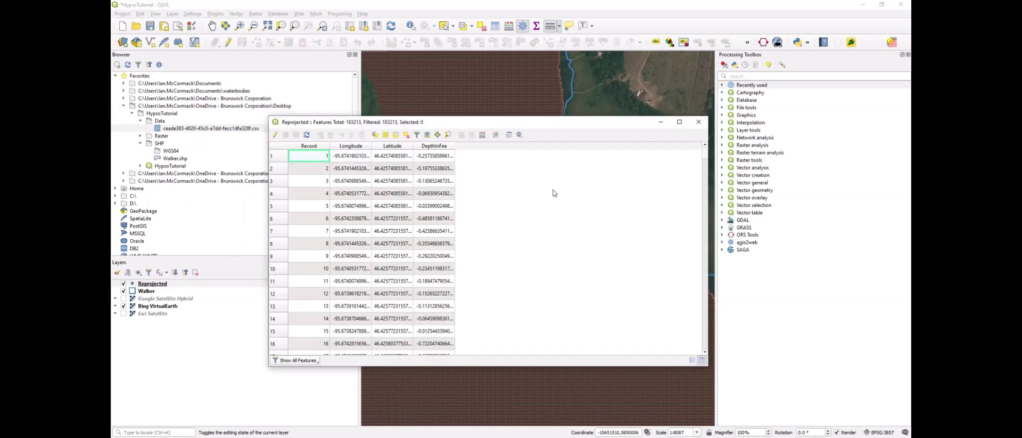
Step: Sort by DepthInFeet and change the deepest value in row 1 to -34, saving the edit
click(441, 147)
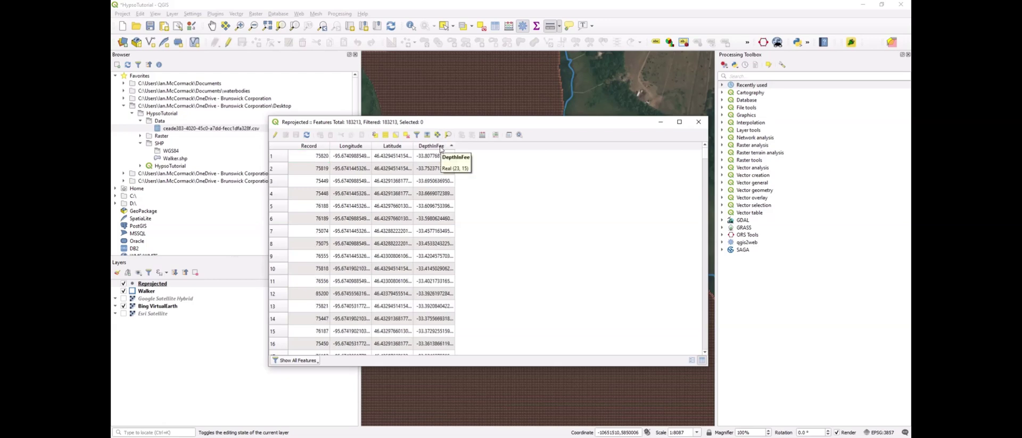
drag(493, 122, 494, 116)
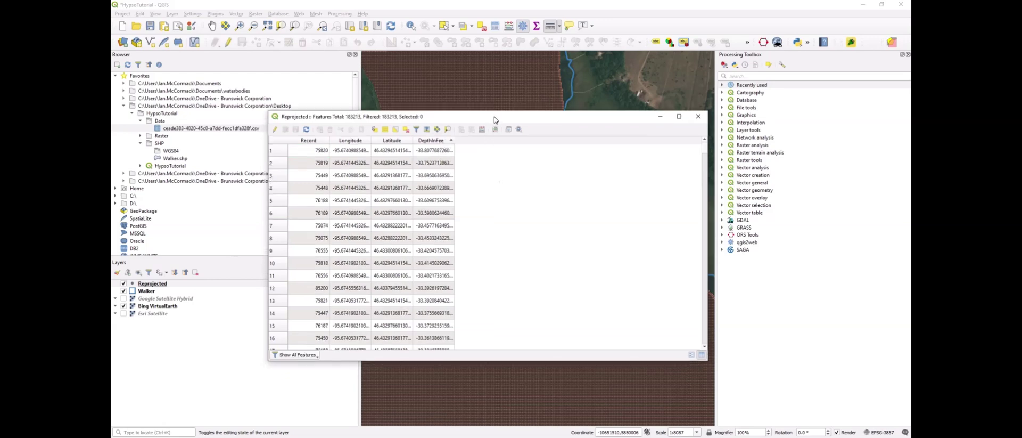
click(275, 130)
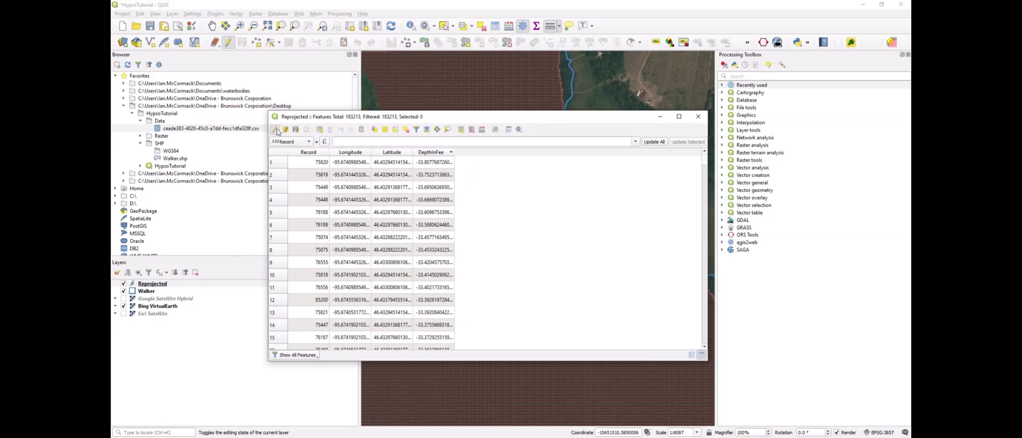
double_click(431, 161)
text(-33.)
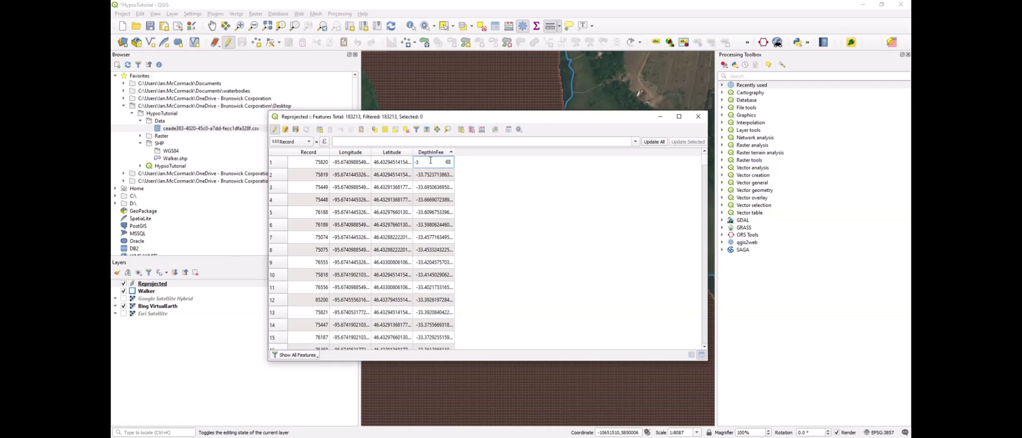
text(4)
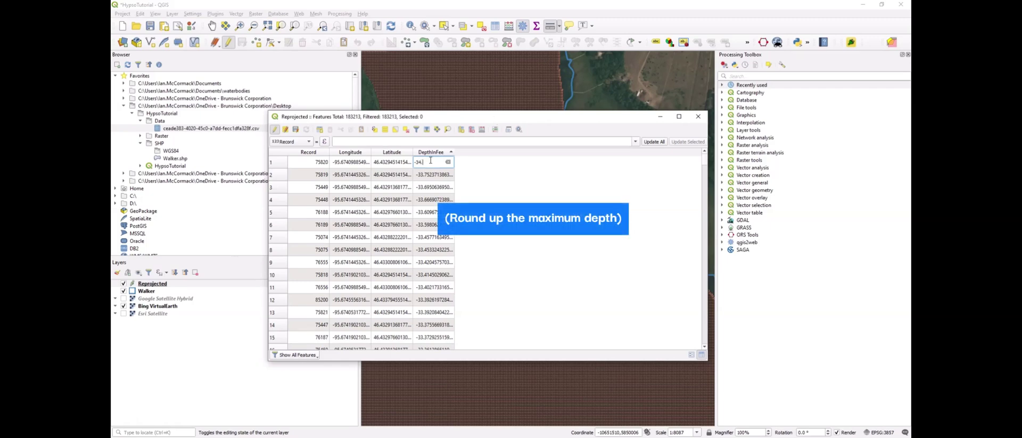
text(.0)
key(Return)
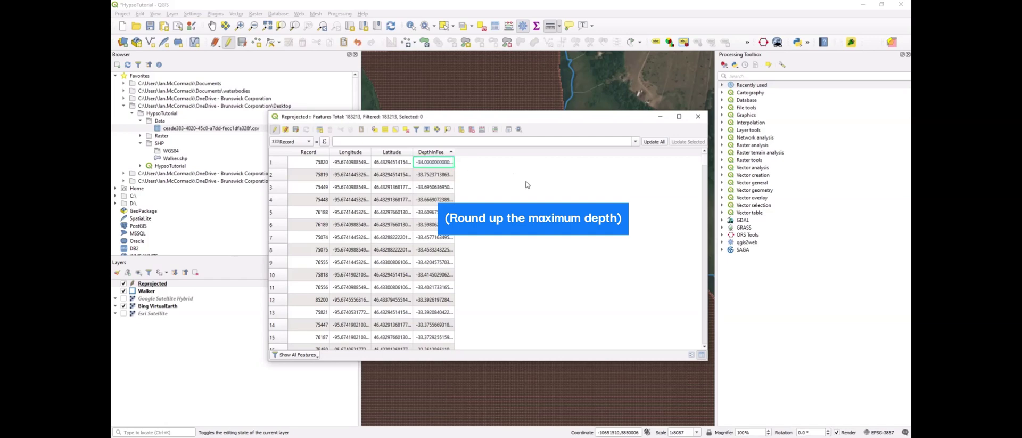
click(286, 130)
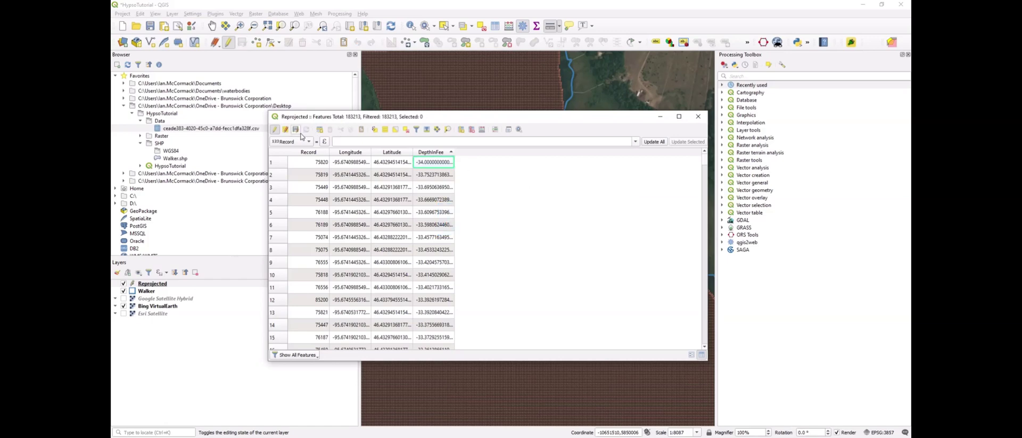
click(275, 130)
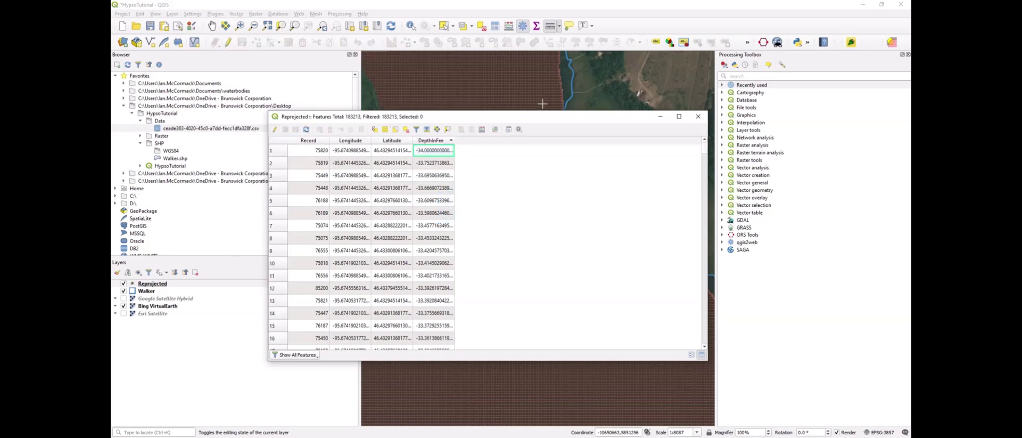
click(698, 116)
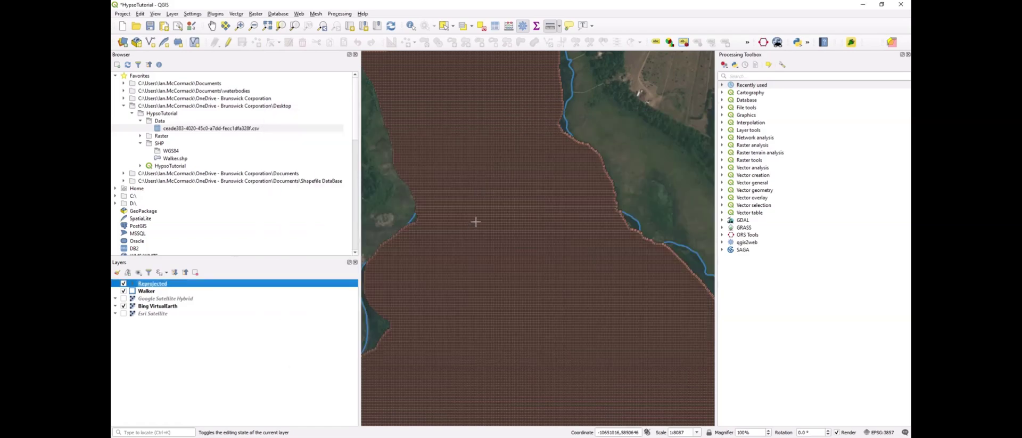
Step: Measure the distance between two adjacent depth points, about 3.485 m
scroll(507, 246, up, 1)
scroll(507, 246, up, 5)
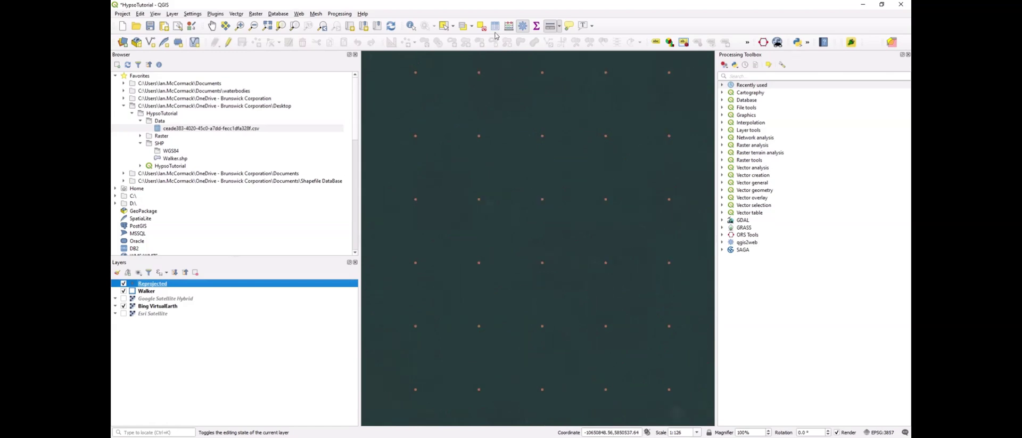
click(549, 25)
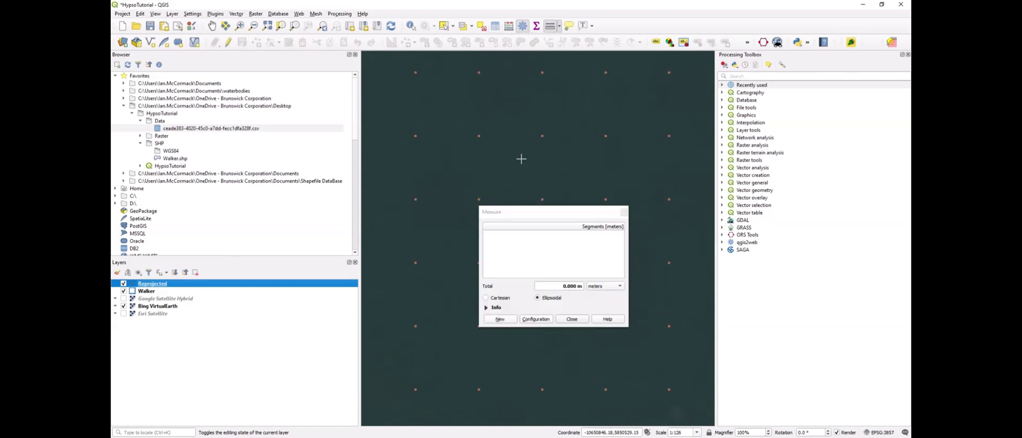
click(479, 136)
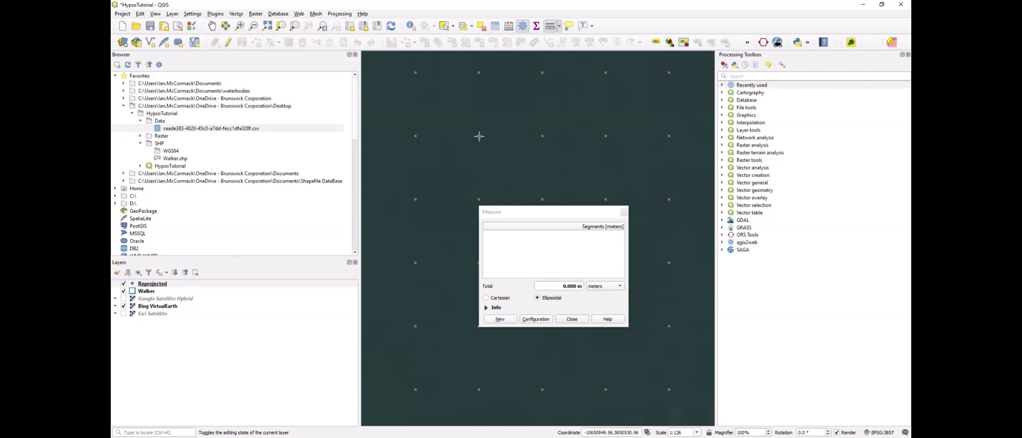
click(542, 136)
right_click(542, 136)
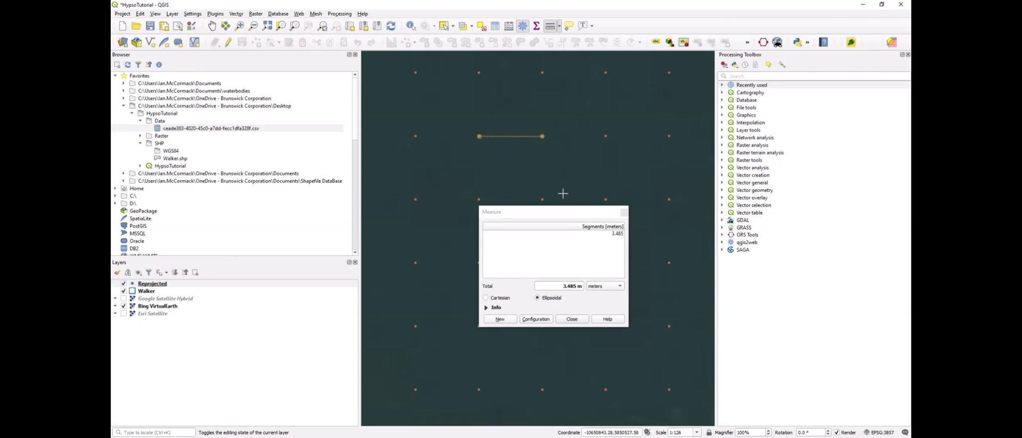
click(573, 319)
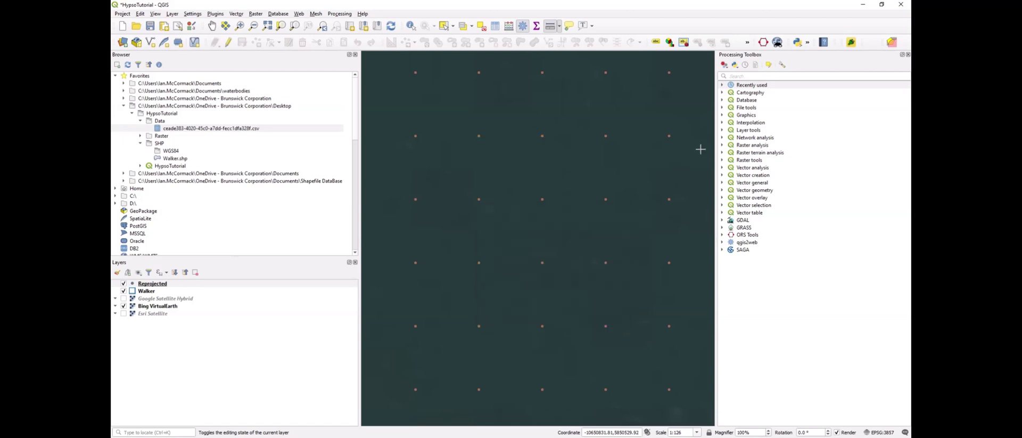
Step: Set Rasterize to burn DepthInFeet, keeping maximum values, with thin and node line methods
click(768, 76)
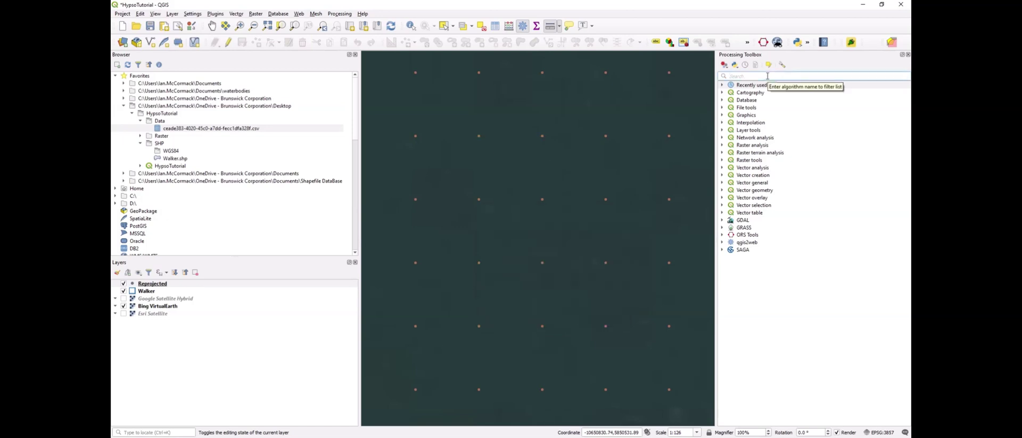
text(rast)
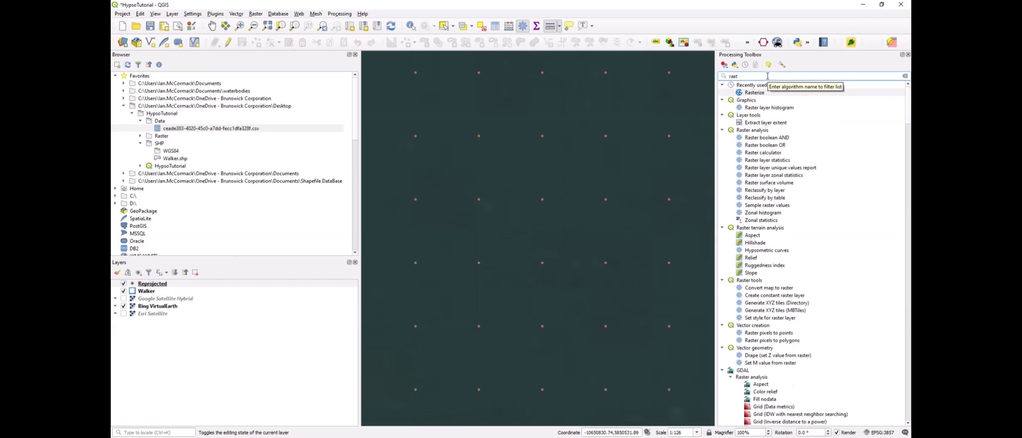
double_click(761, 92)
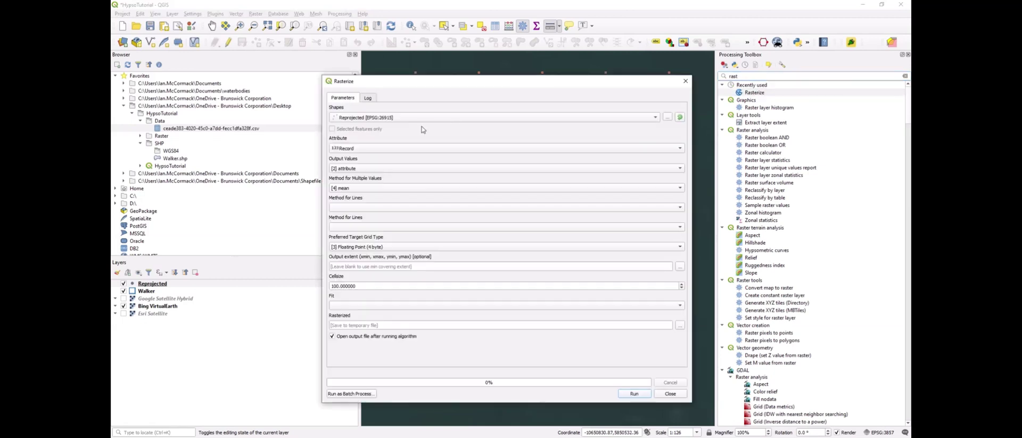
click(375, 148)
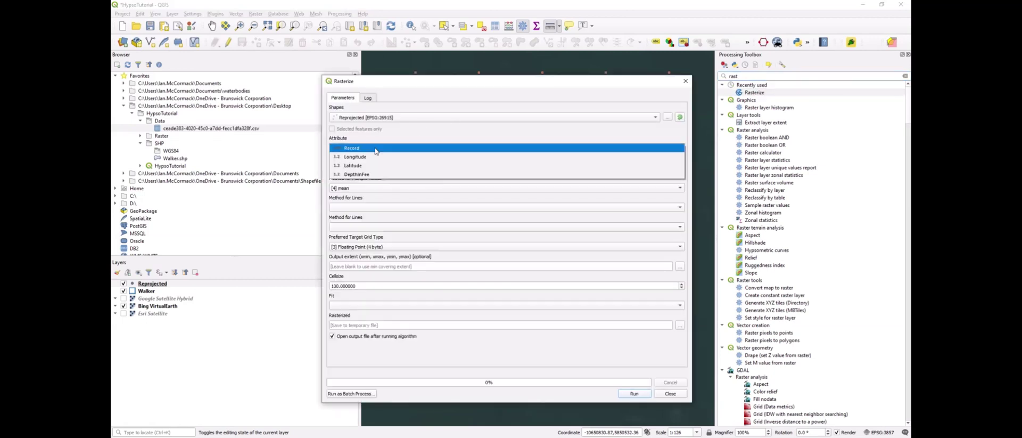
click(371, 175)
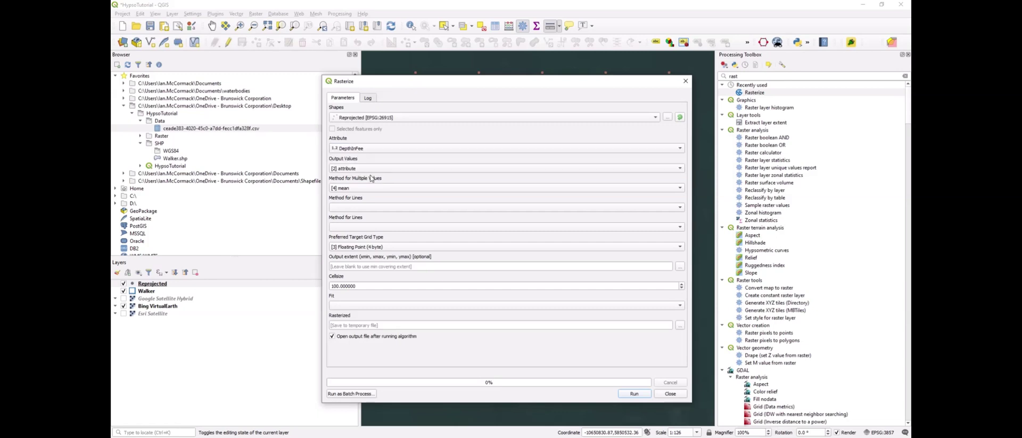
click(376, 189)
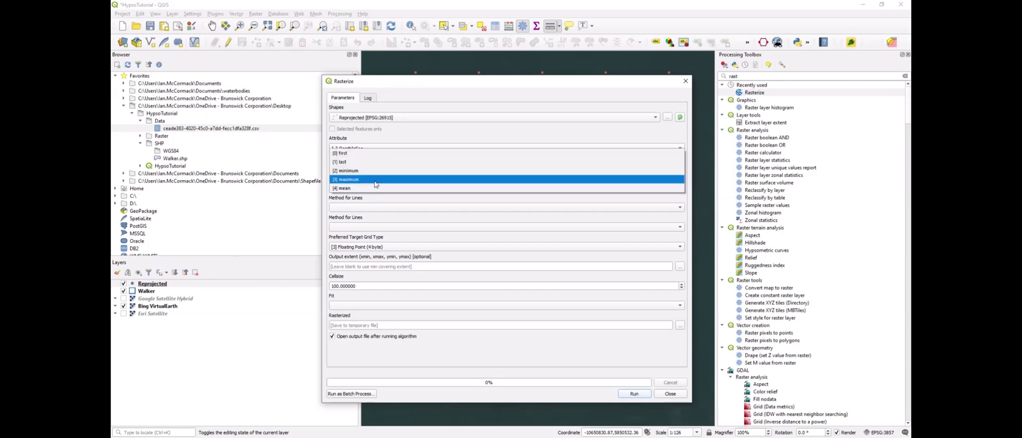
click(375, 181)
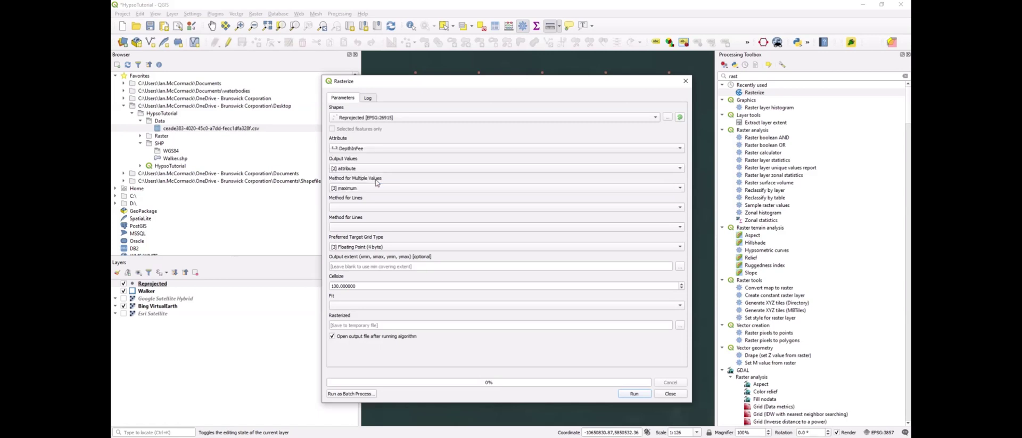
click(403, 208)
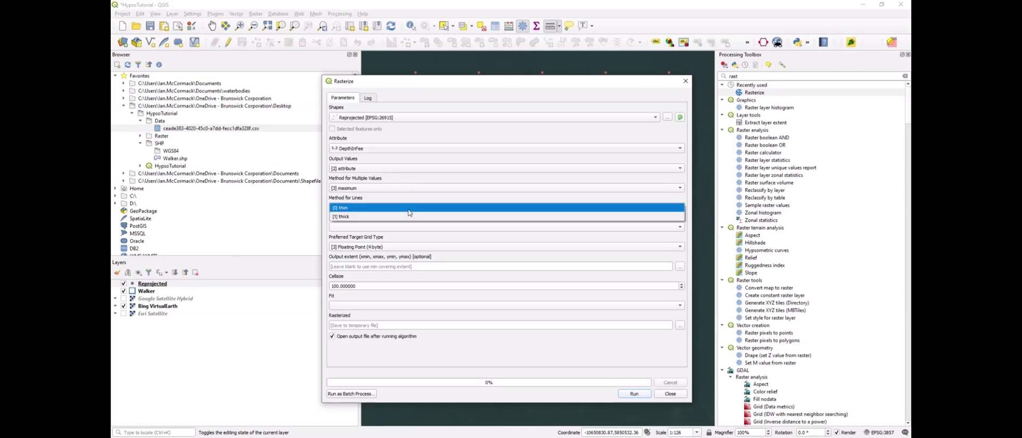
click(409, 211)
click(393, 227)
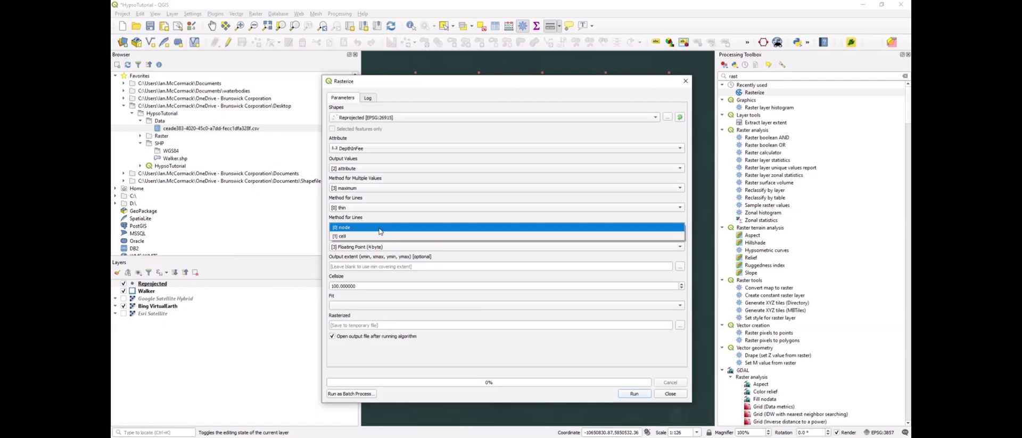
click(380, 231)
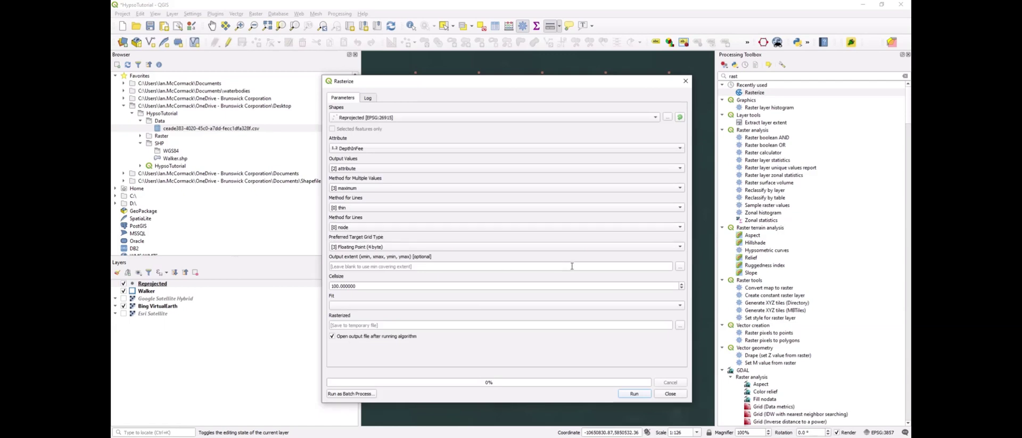
Step: Set the cell size to 4, fit the grid to cells, and run Rasterize
drag(414, 286, 330, 286)
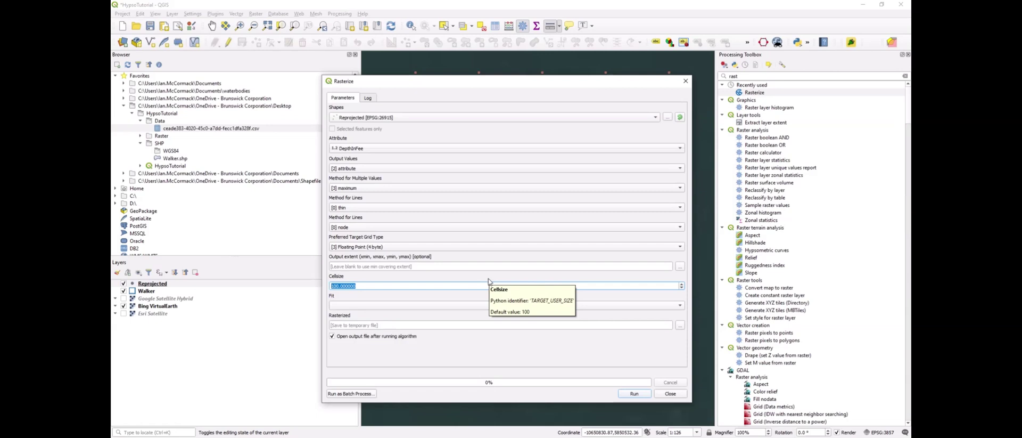
text(4)
key(Tab)
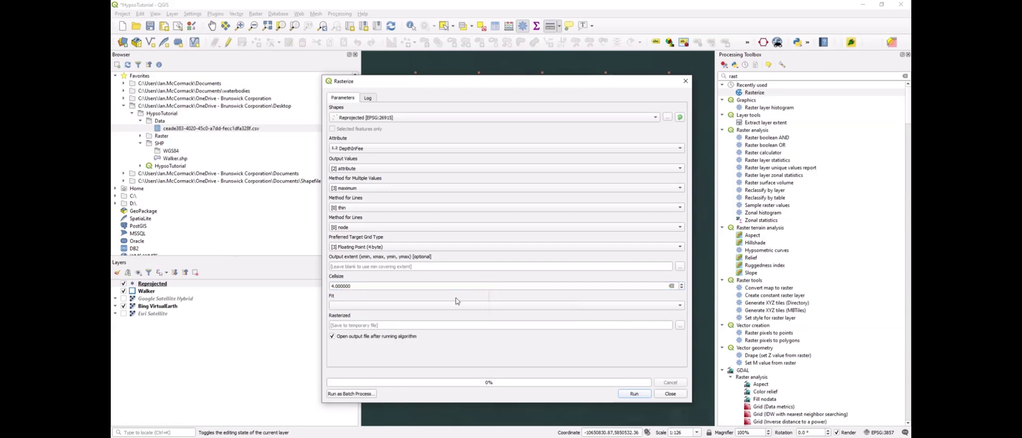
click(436, 308)
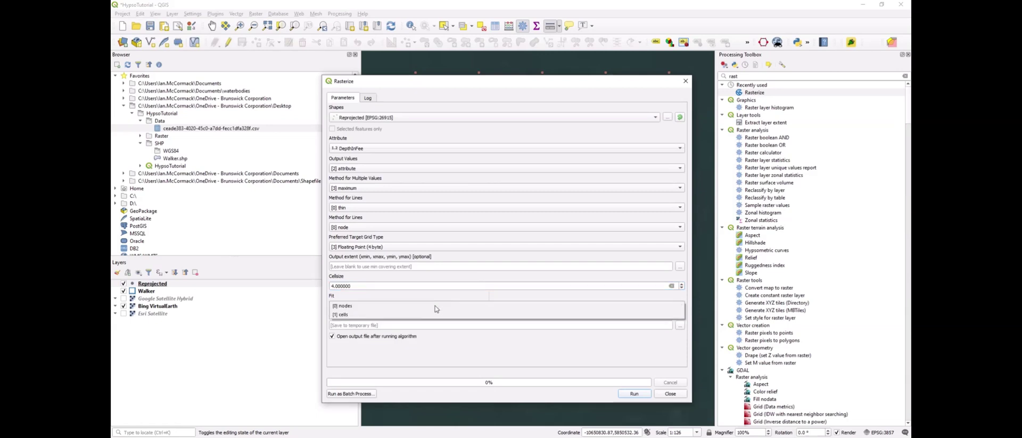
click(400, 314)
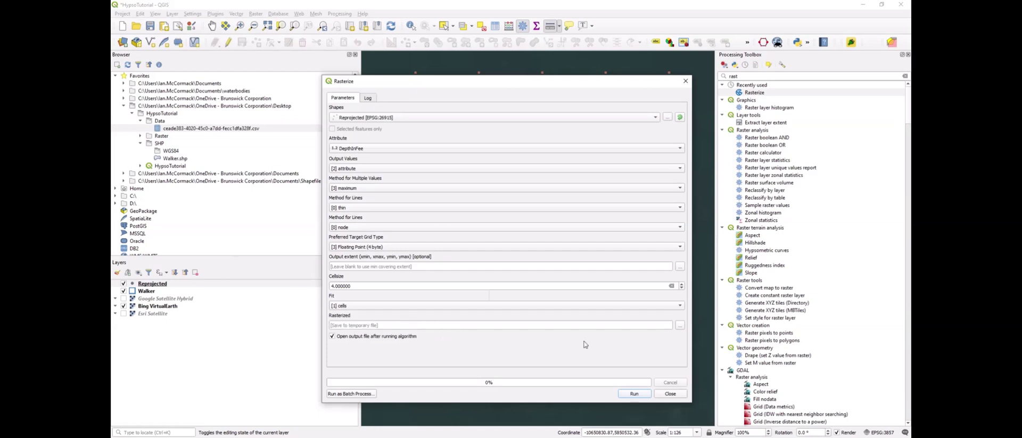
click(639, 394)
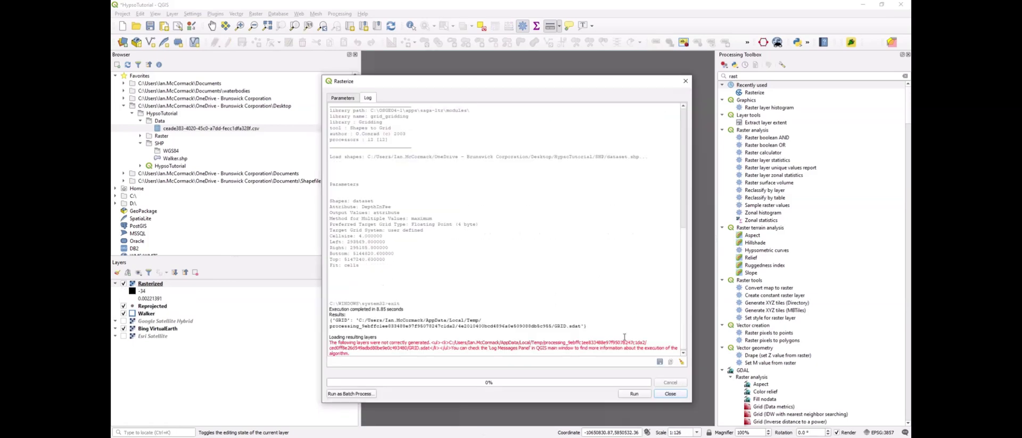
Step: Close the finished Rasterize tool and select the new Rasterized layer
click(675, 394)
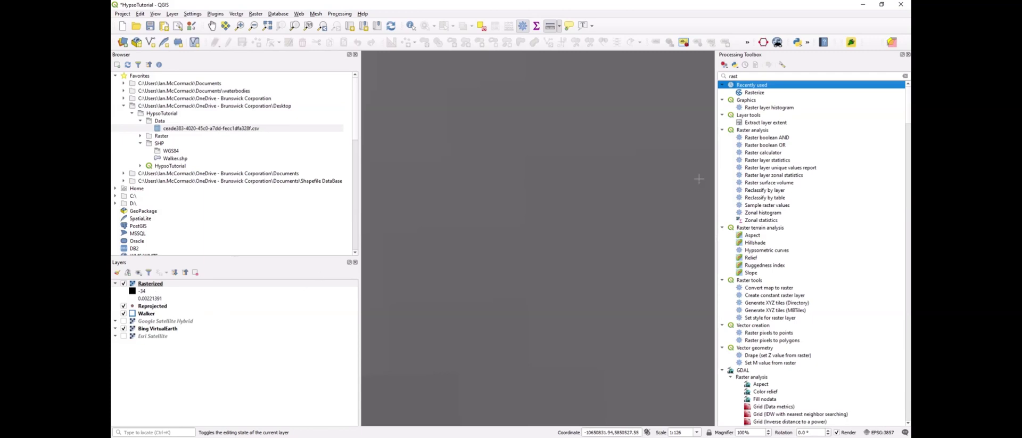
click(154, 284)
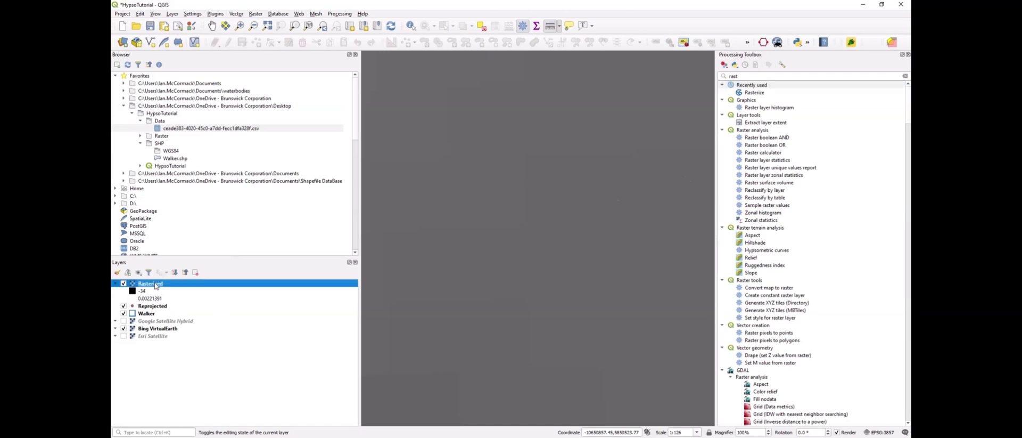
Step: Export the Rasterized layer as a GeoTIFF named 'raster' in the Raster folder
right_click(153, 287)
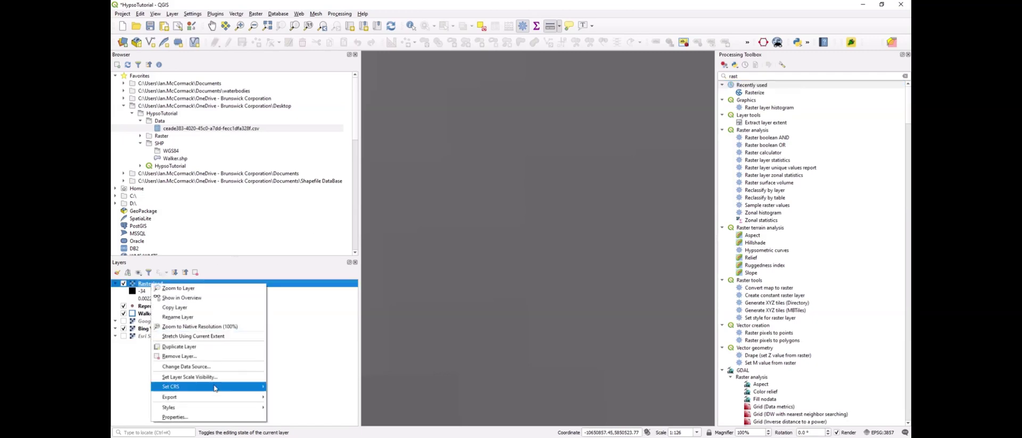
mouse_move(234, 396)
click(316, 401)
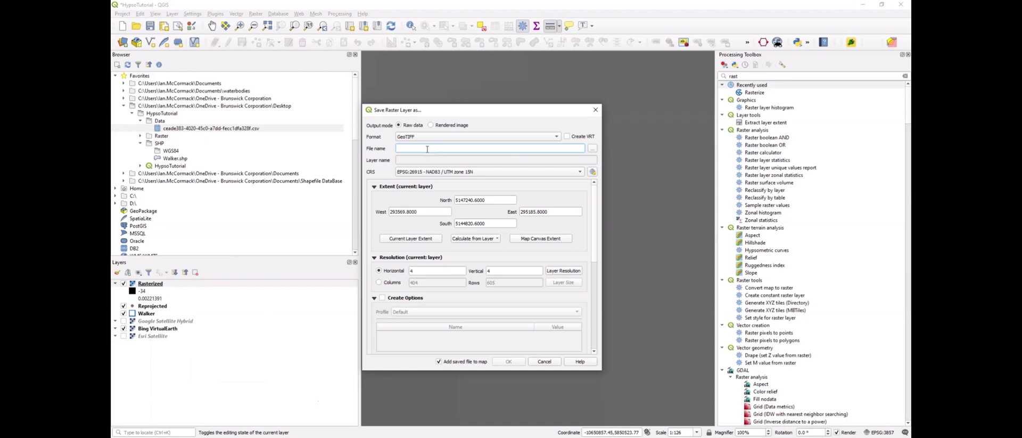
click(593, 148)
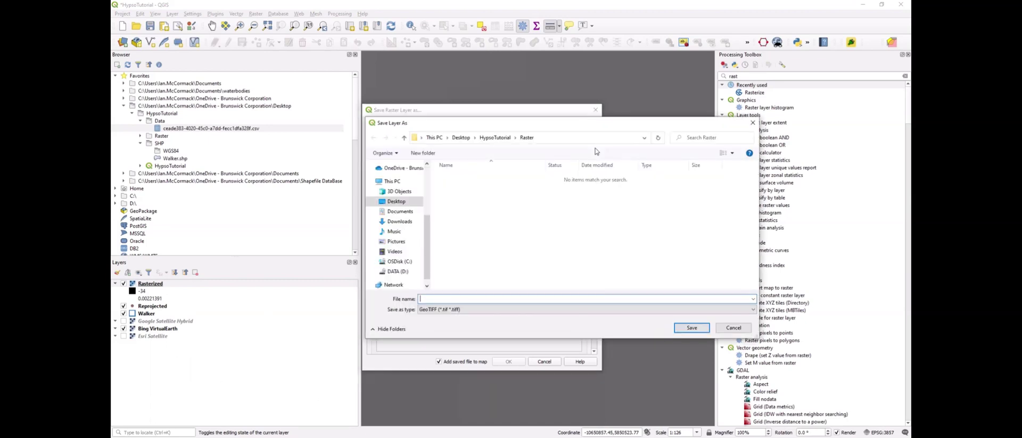
text(raster)
click(697, 329)
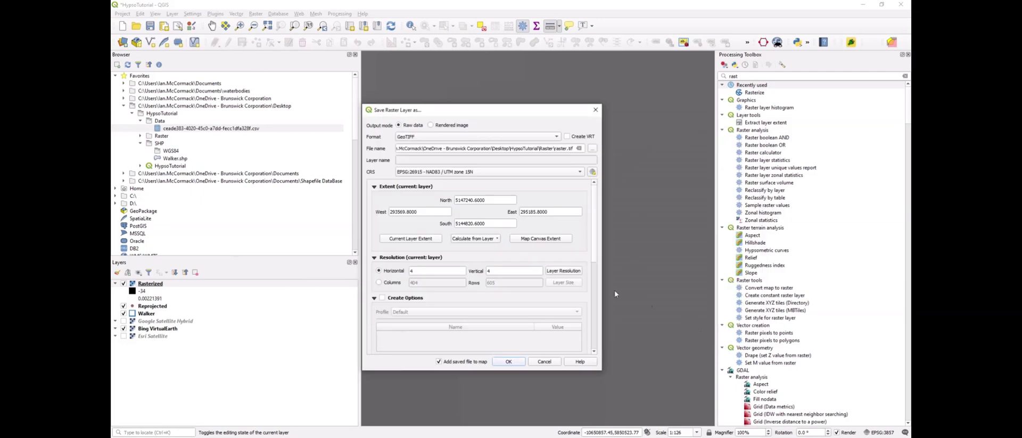
click(513, 361)
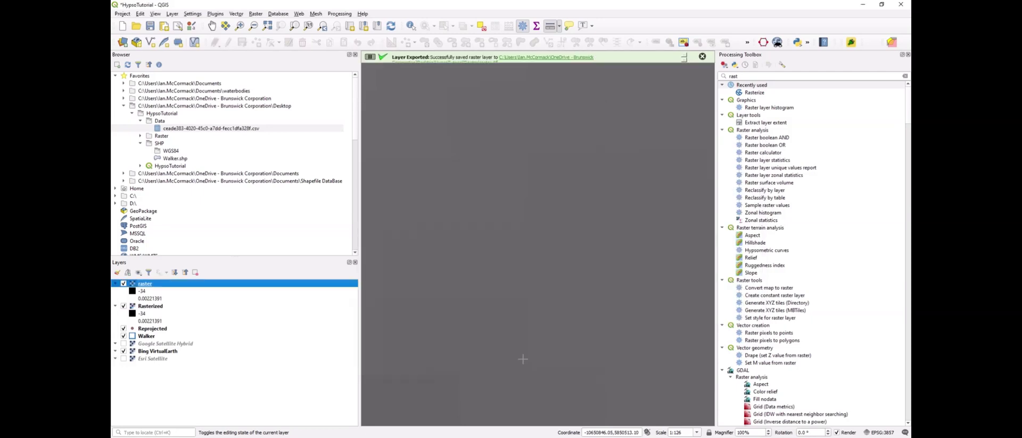
Step: Remove the Rasterized layer and zoom the map to the exported raster layer
click(150, 307)
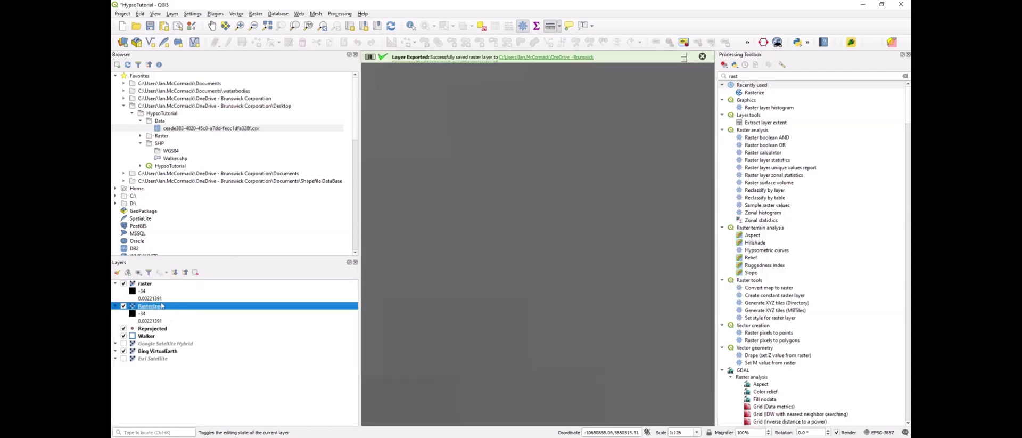
click(196, 273)
right_click(145, 283)
click(169, 291)
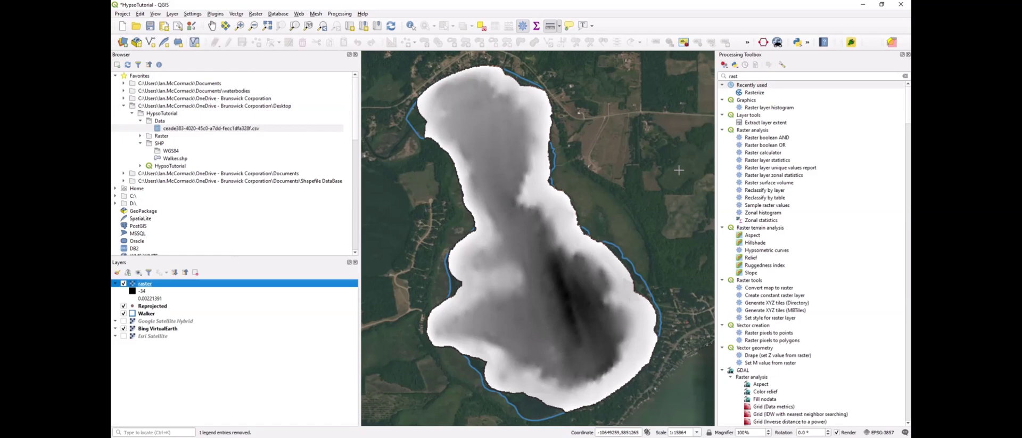
Step: Search the toolbox for 'hypso' and open Hypsometric curves, with the raster as DEM and Walker as boundary
double_click(733, 76)
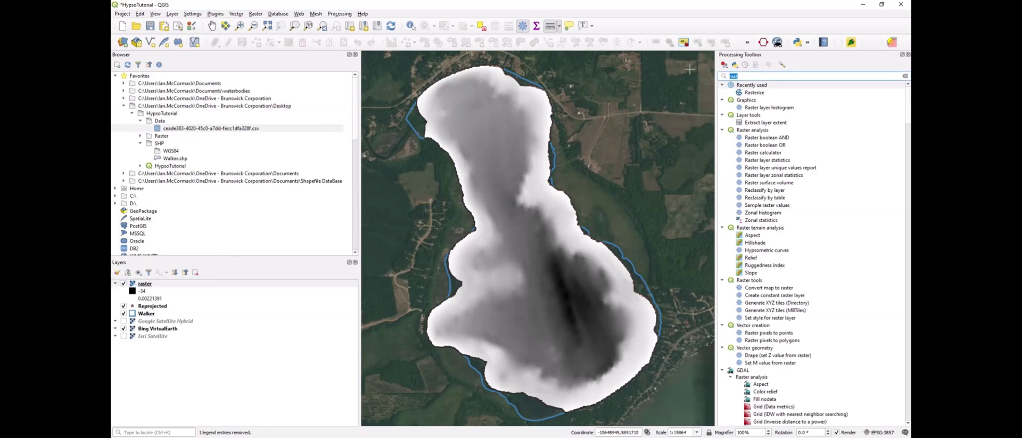
text(hypso)
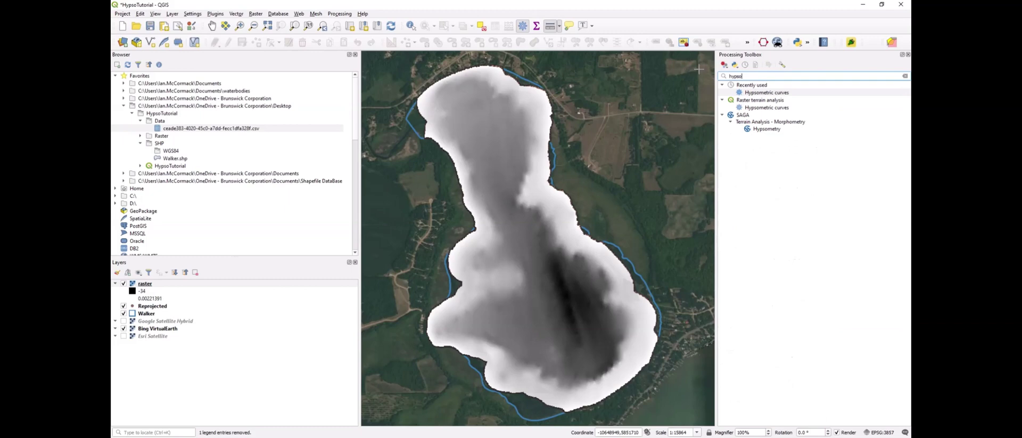
double_click(768, 93)
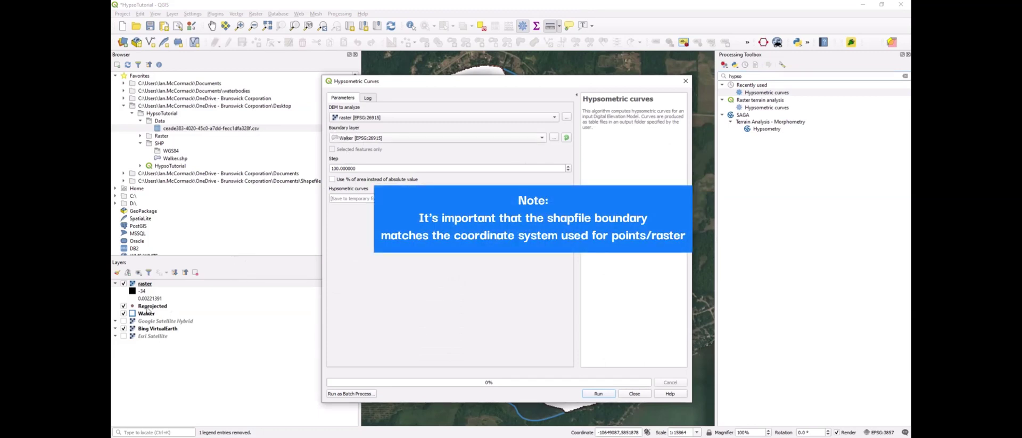
Step: Run Hypsometric curves with step 1, writing output to the HypsoTutorial folder
drag(464, 169, 341, 169)
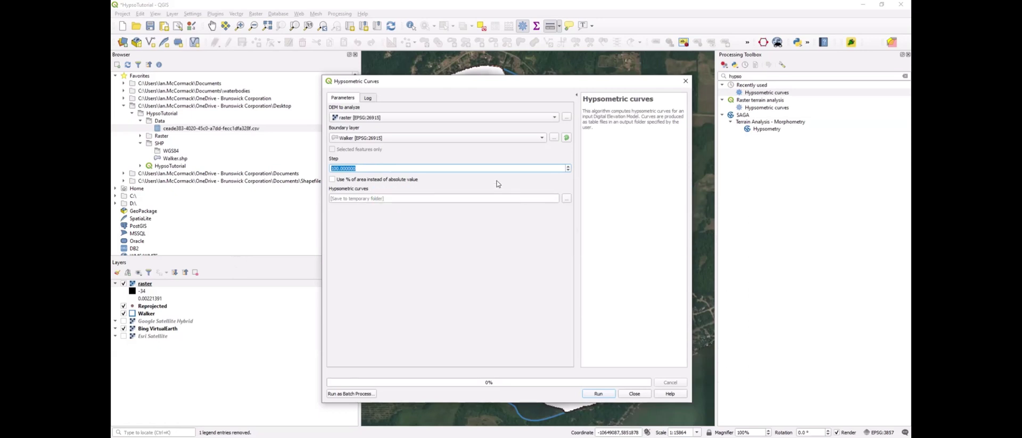
text(1)
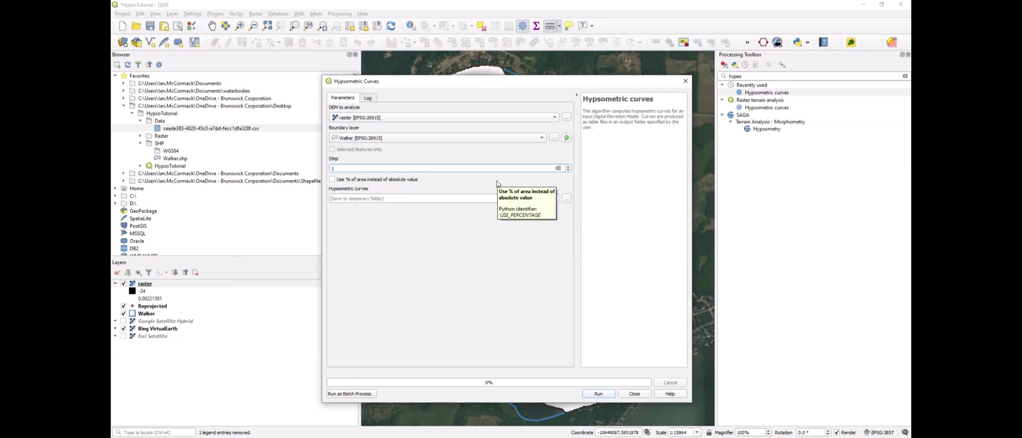
key(Tab)
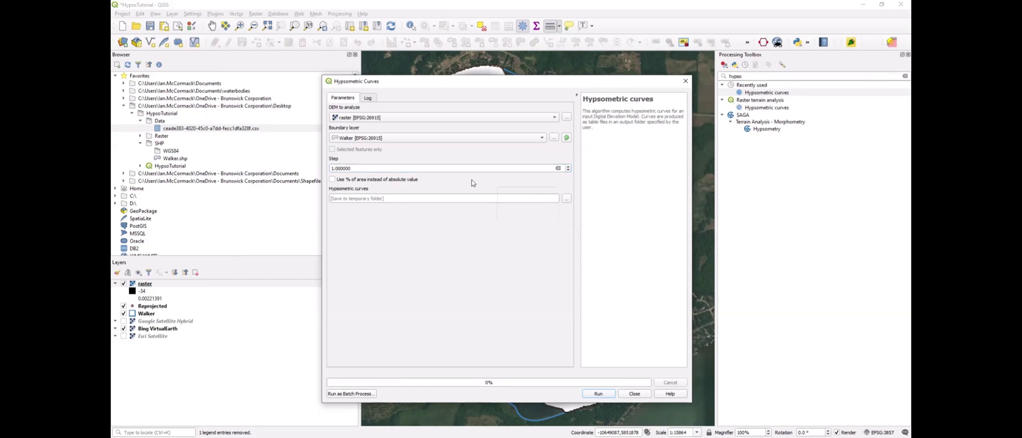
click(566, 199)
click(456, 109)
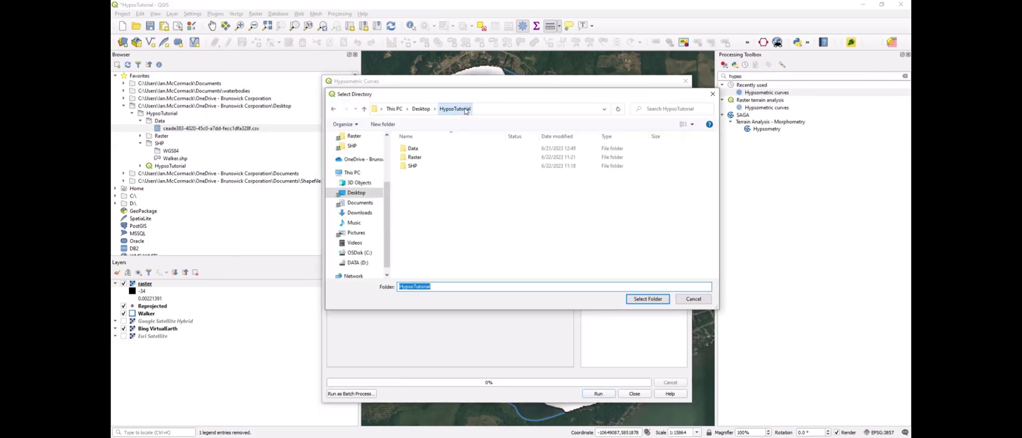
click(650, 299)
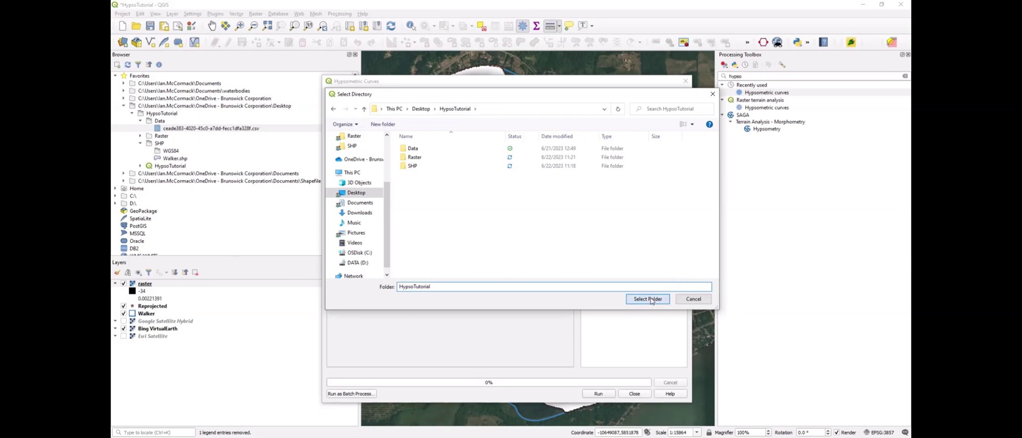
click(598, 393)
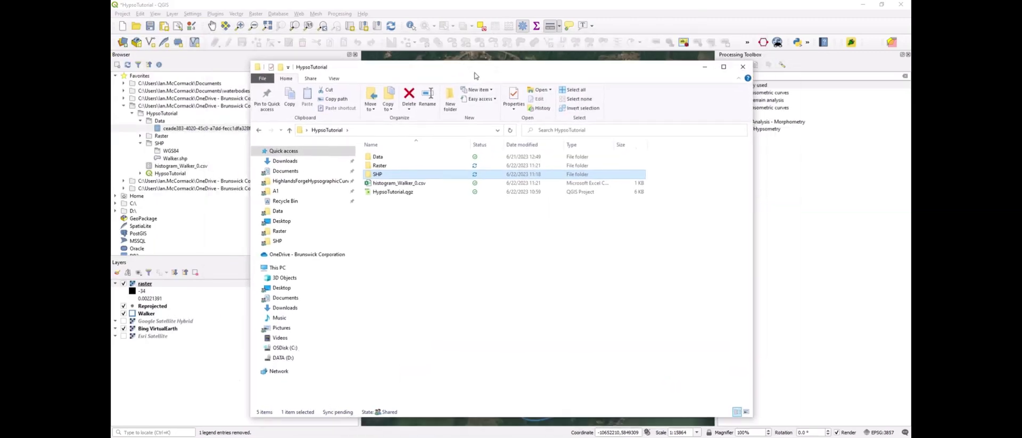
Step: Open histogram_Walker_0.csv from the HypsoTutorial folder in Excel
click(397, 183)
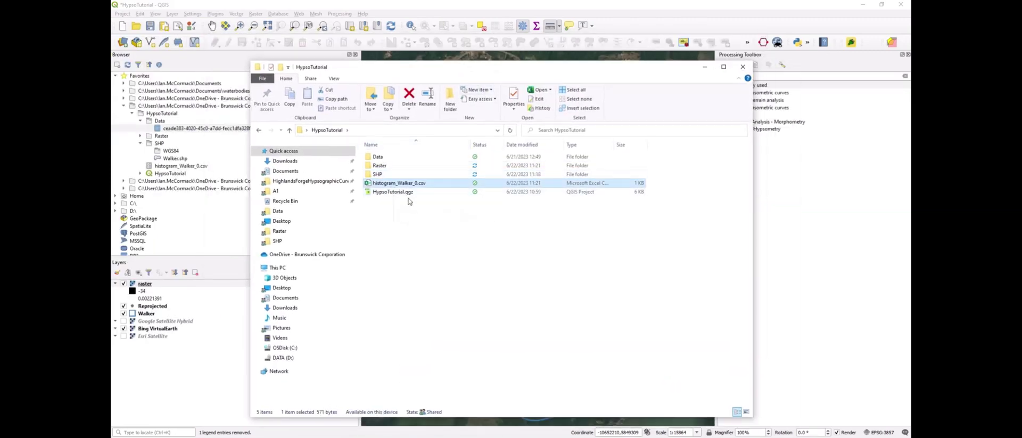
double_click(397, 184)
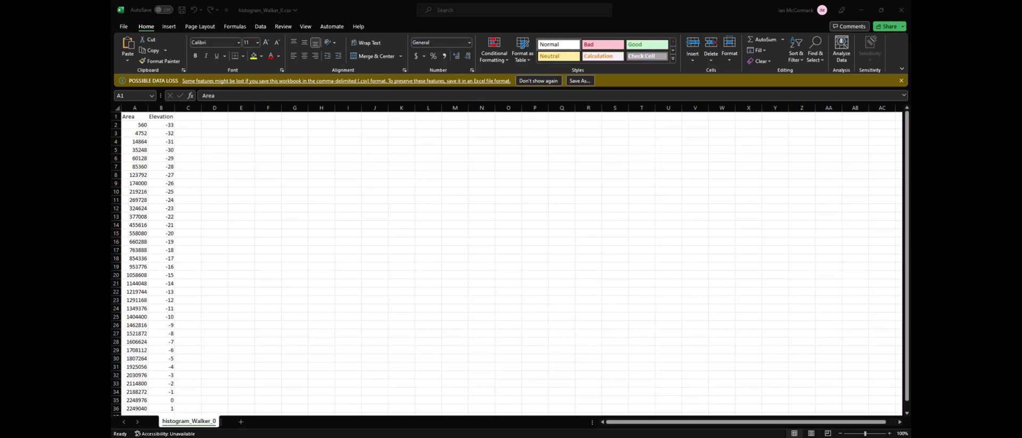
Step: Save the data as an Excel Workbook, histogram_Walker_0.xlsx, in HypsoTutorial
click(127, 27)
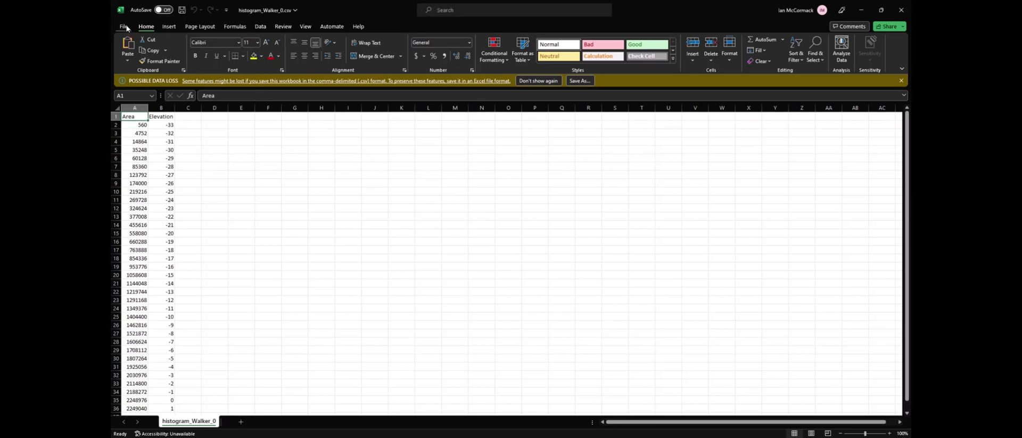
click(126, 28)
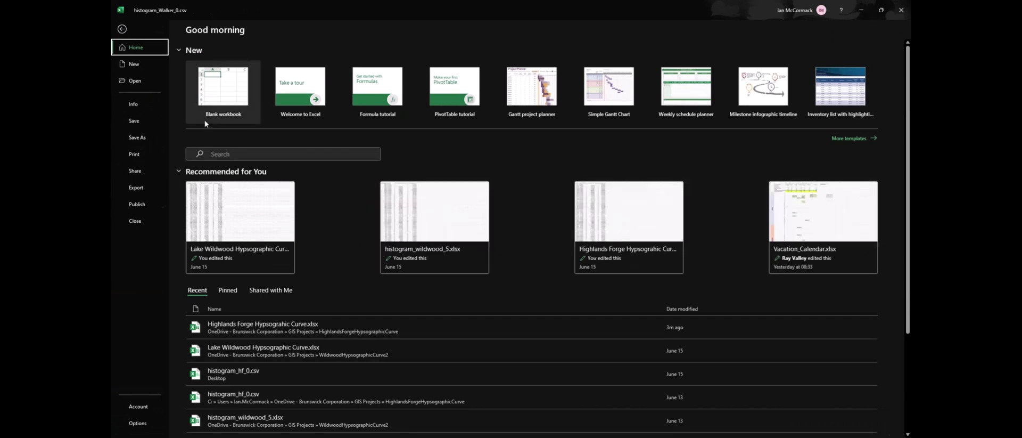
click(137, 138)
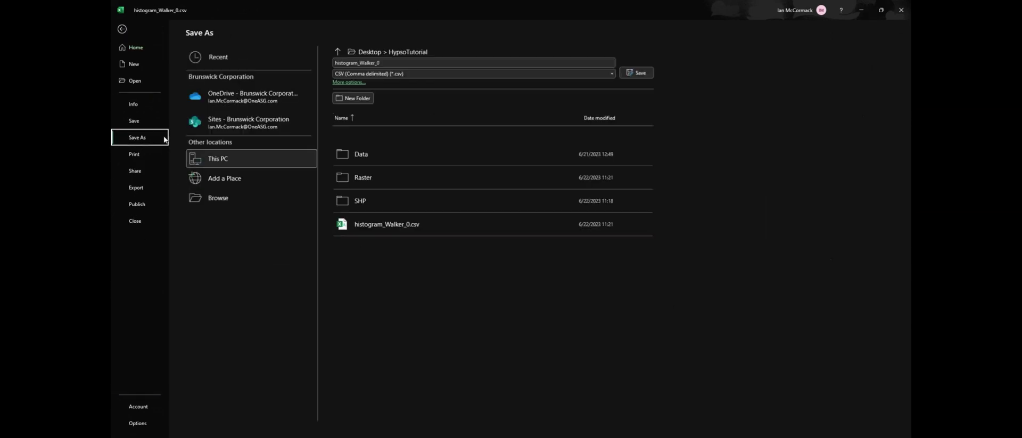
click(231, 199)
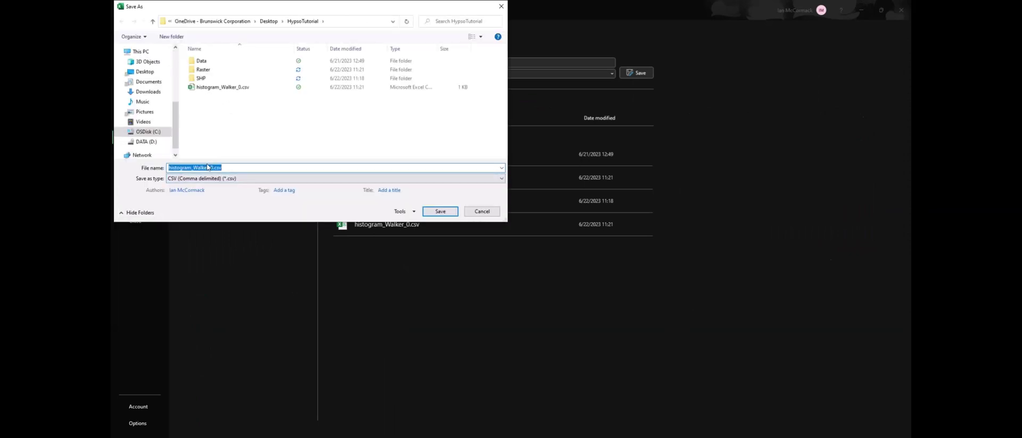
click(207, 178)
click(205, 185)
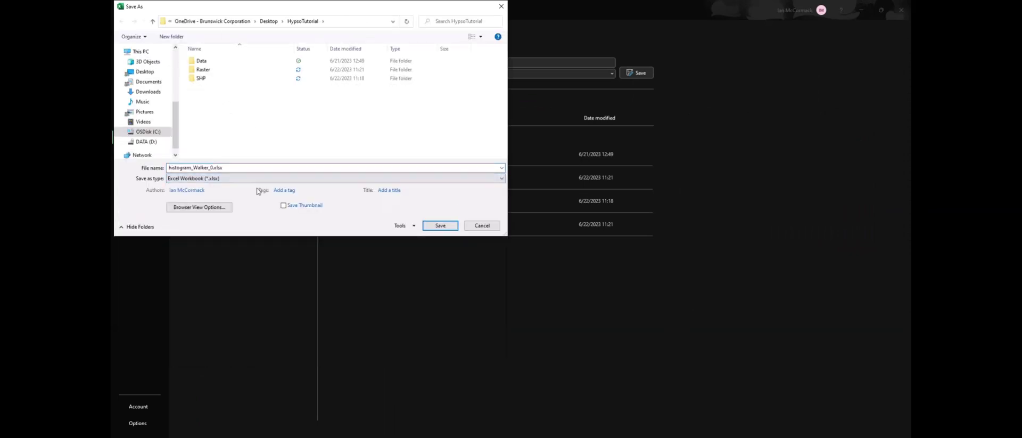
click(440, 225)
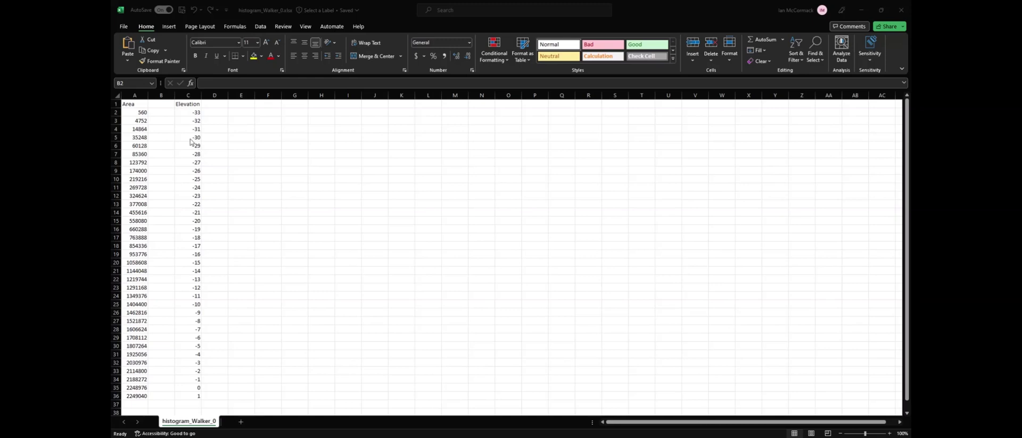
Step: Enter =A2*0.000247105 in B2, autofit column B, and fill the formula down to B36
click(139, 111)
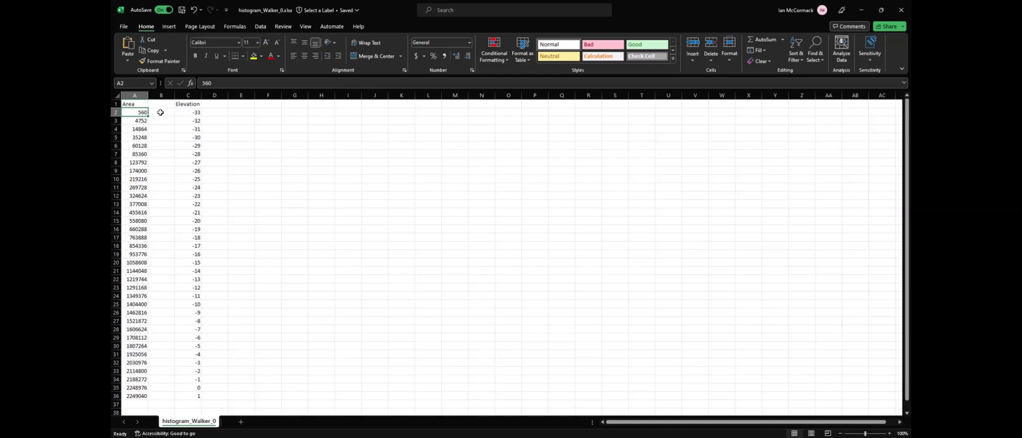
click(160, 112)
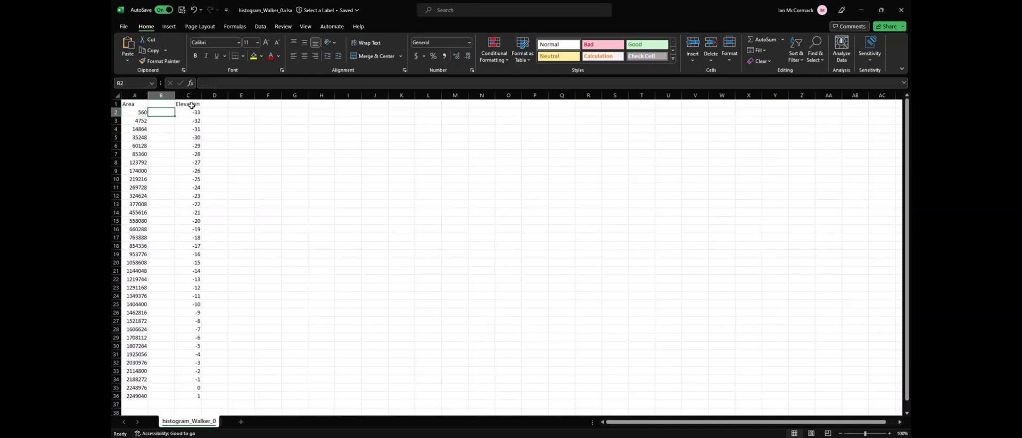
text(=)
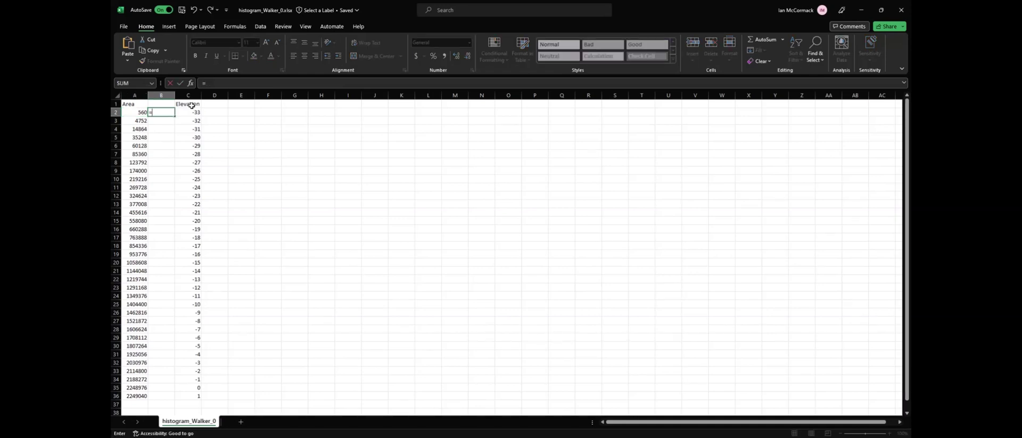
click(136, 111)
text(*0.000247105)
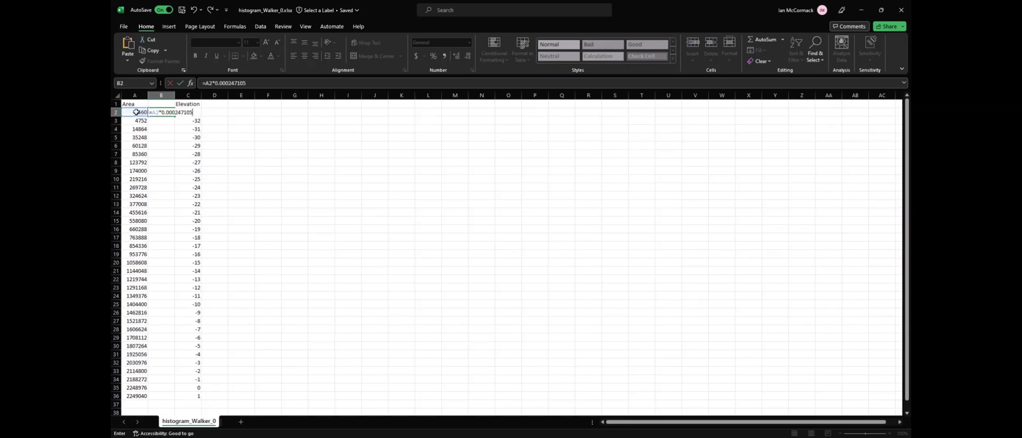
key(Return)
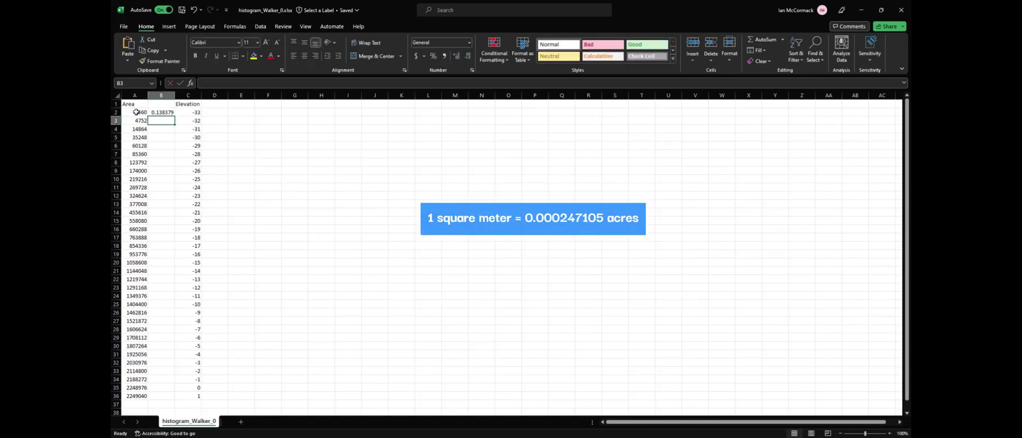
double_click(176, 97)
click(163, 112)
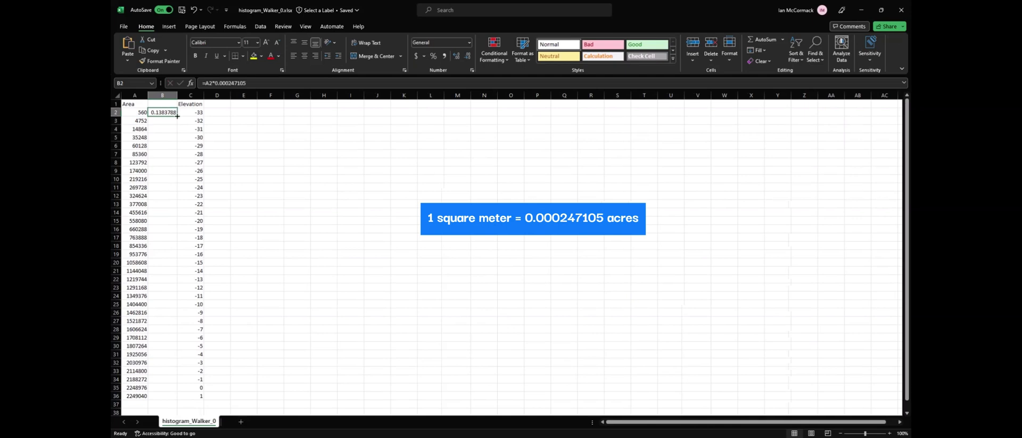
double_click(178, 115)
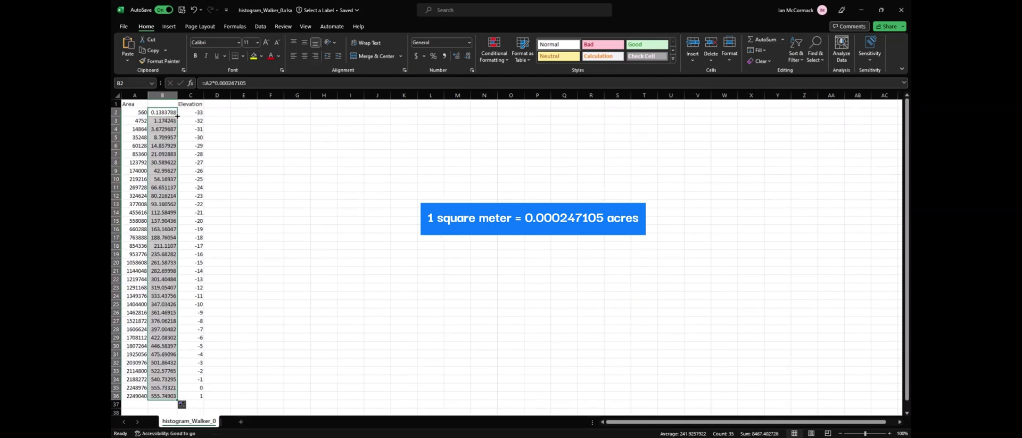
click(136, 105)
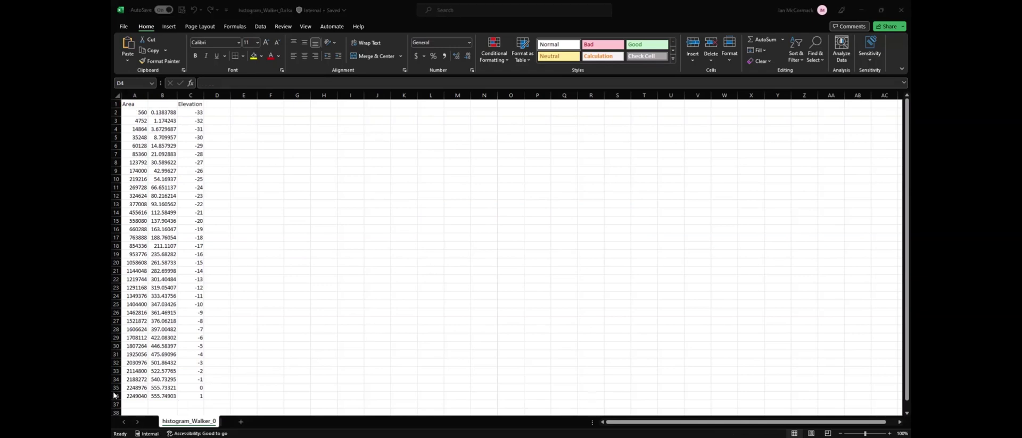
Step: Delete row 36, which holds elevation 1
click(116, 396)
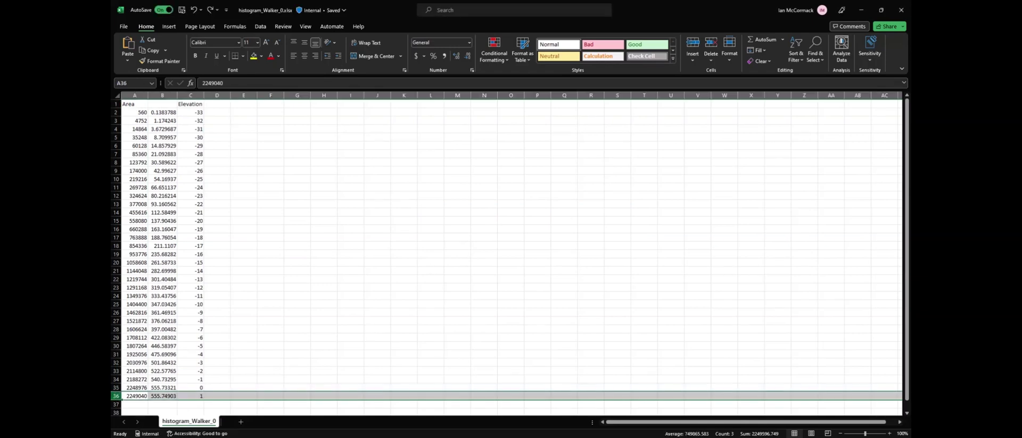
right_click(118, 397)
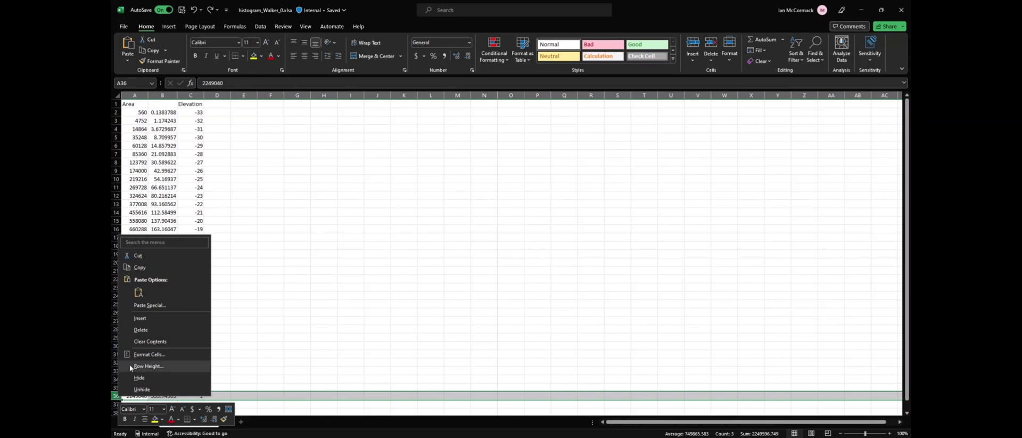
click(141, 330)
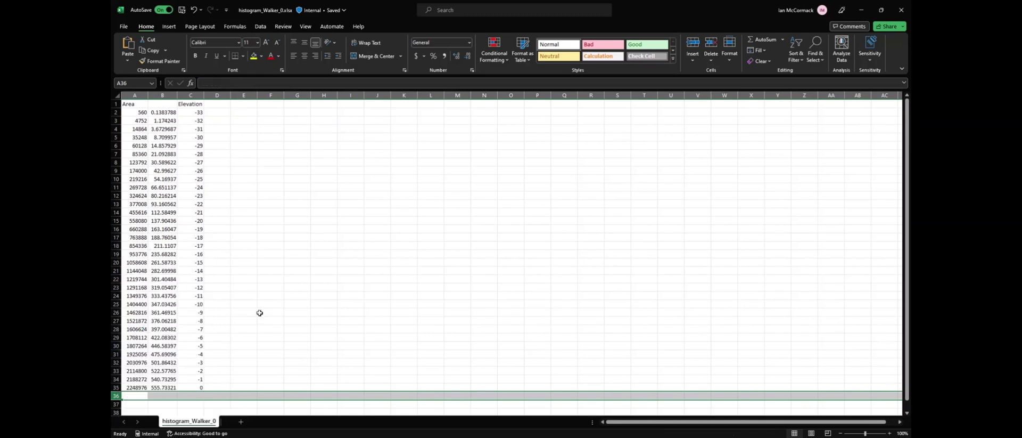
Step: Sort by Elevation largest to smallest, expanding the selection, so it runs 0 to -33
click(193, 95)
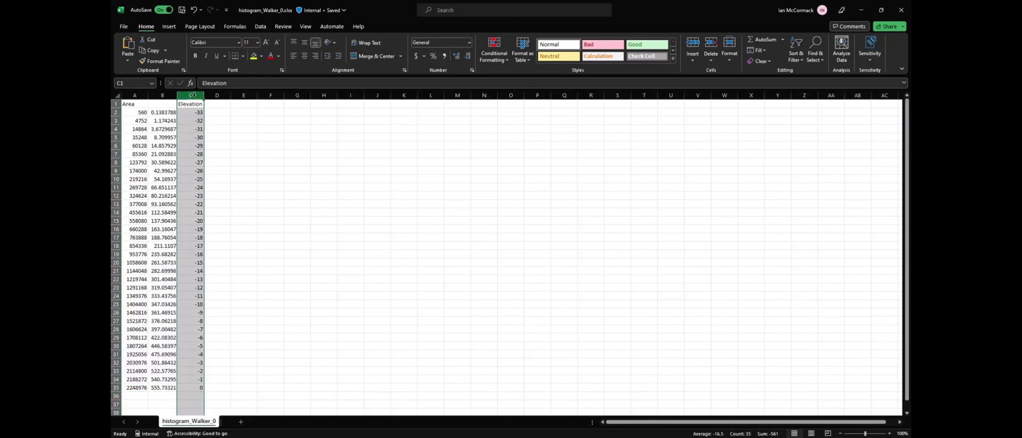
click(795, 49)
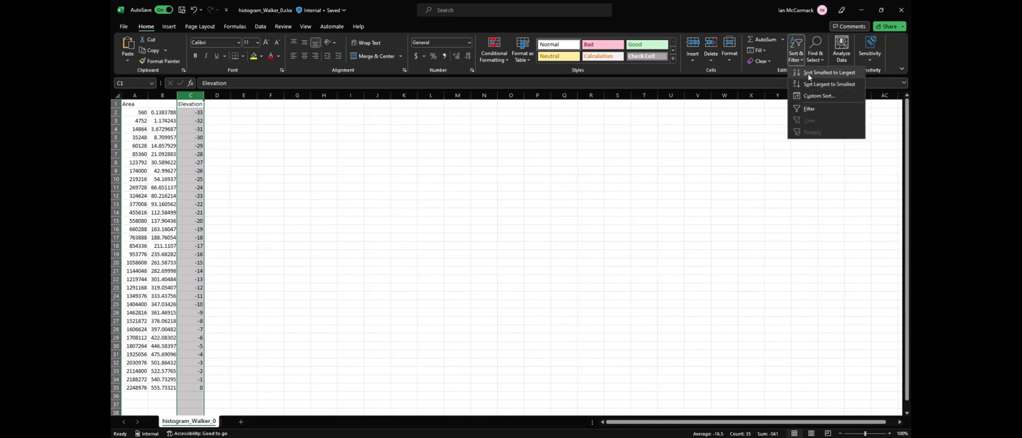
click(807, 85)
click(530, 233)
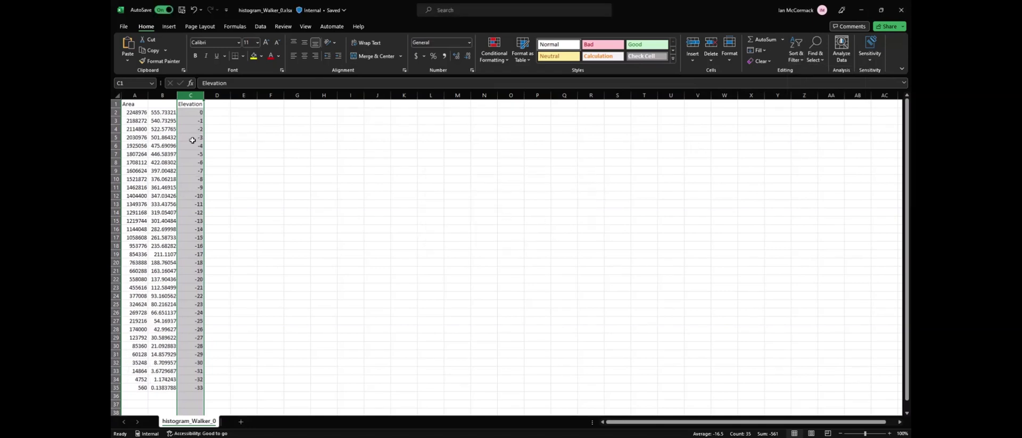
click(138, 104)
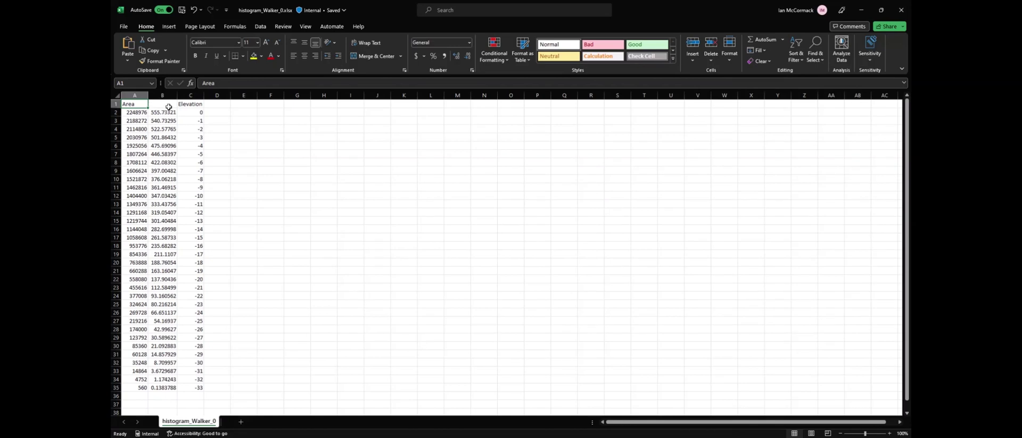
click(162, 112)
click(199, 111)
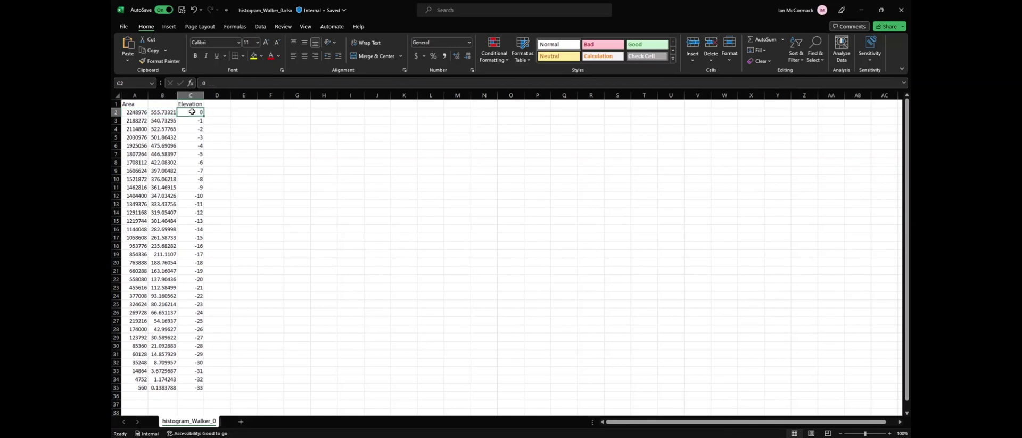
click(156, 111)
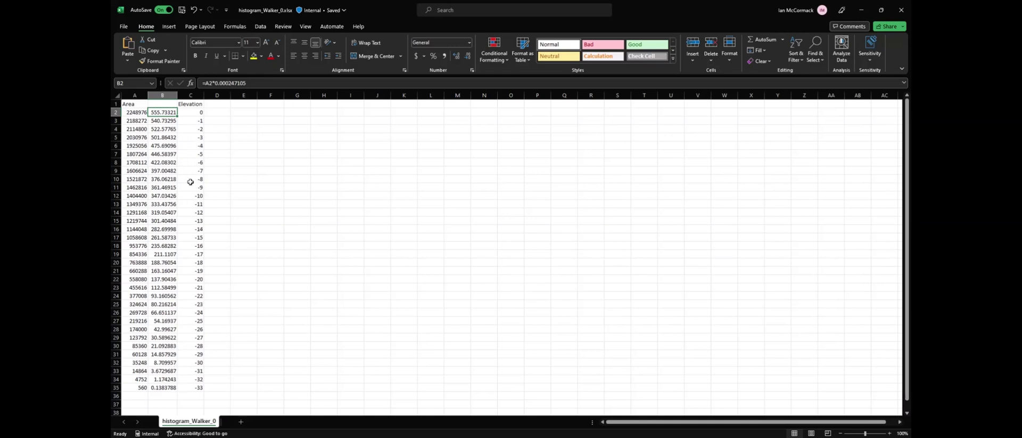
Step: Add header VolumeAcreFeet in D1 and fill =0.5*(B3+B2) from D3 down to D35
click(190, 104)
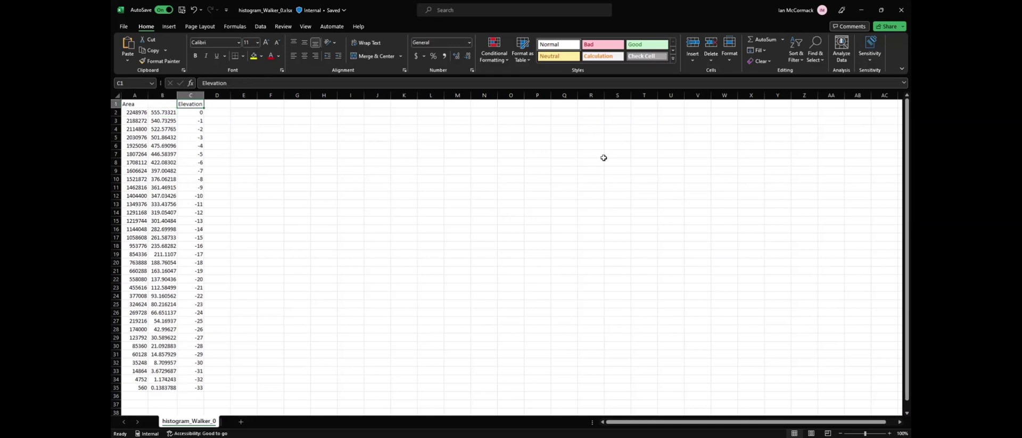
key(Right)
text(VolumeAcreFeet)
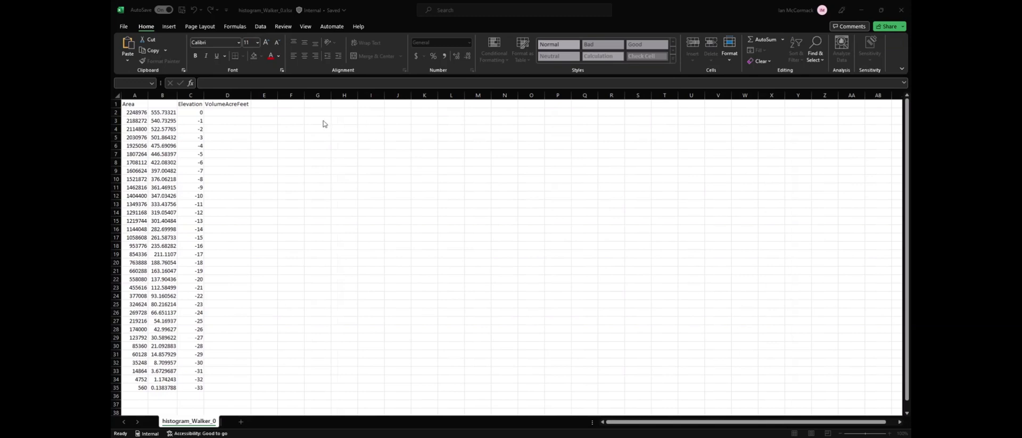
click(227, 121)
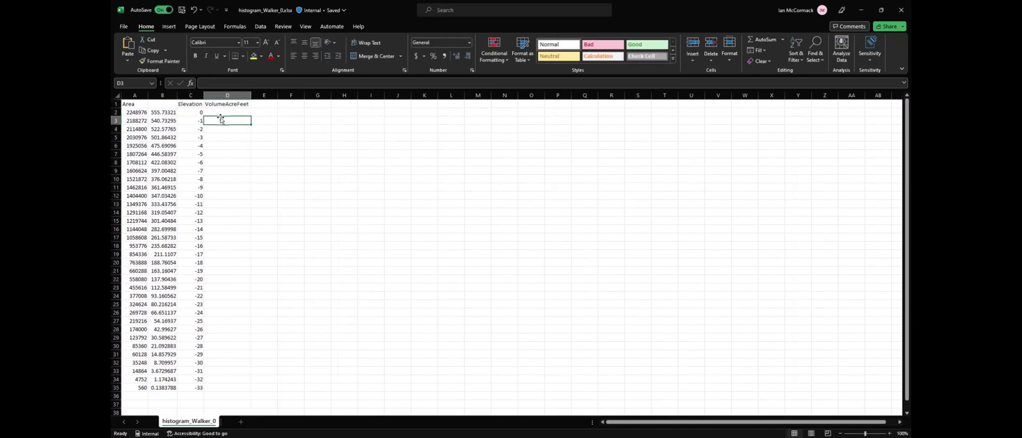
text(=0.5*(B3+B2))
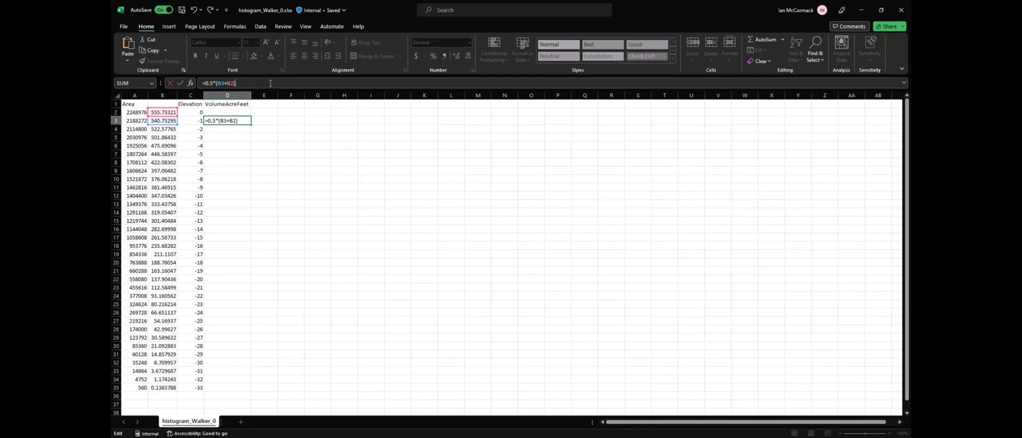
key(Return)
click(241, 120)
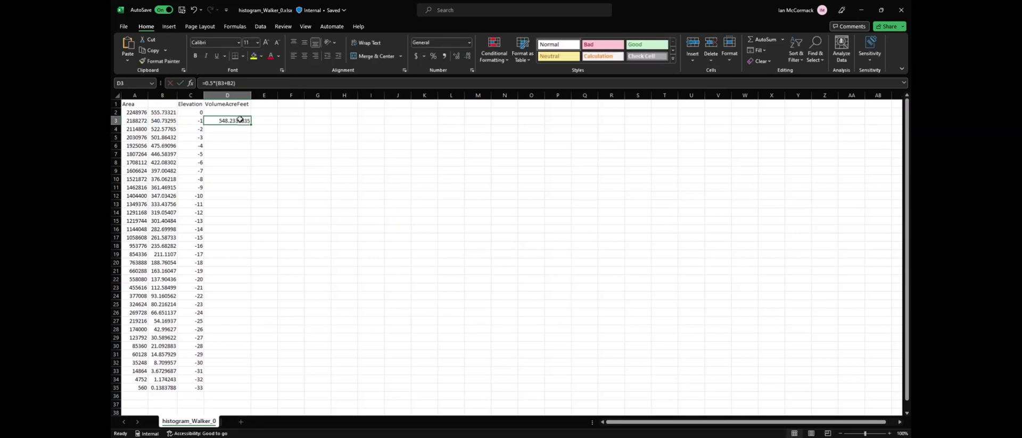
double_click(251, 124)
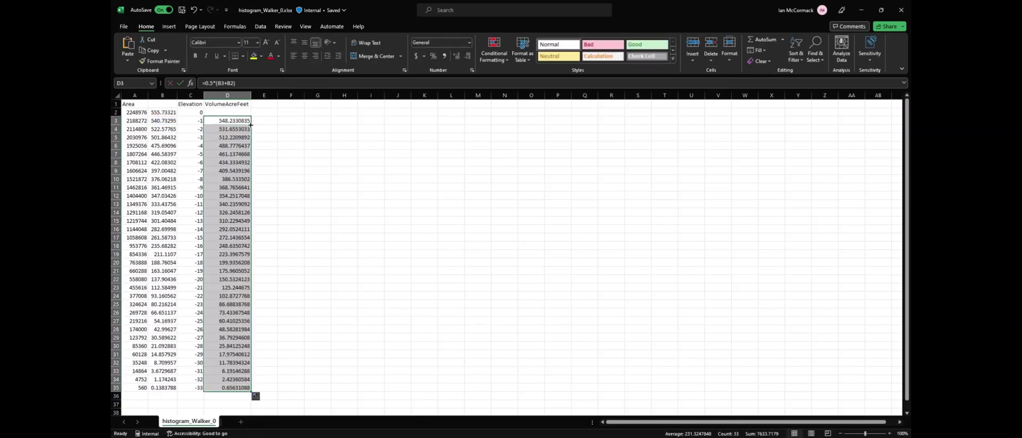
click(232, 120)
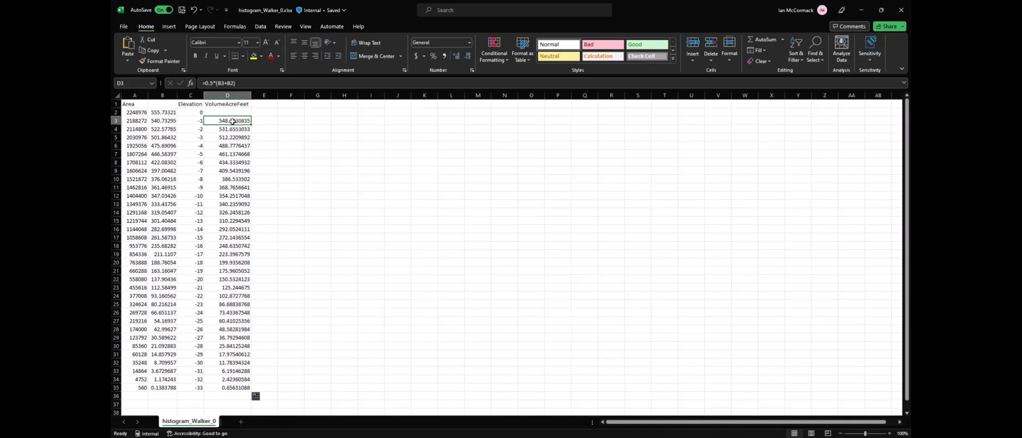
click(230, 387)
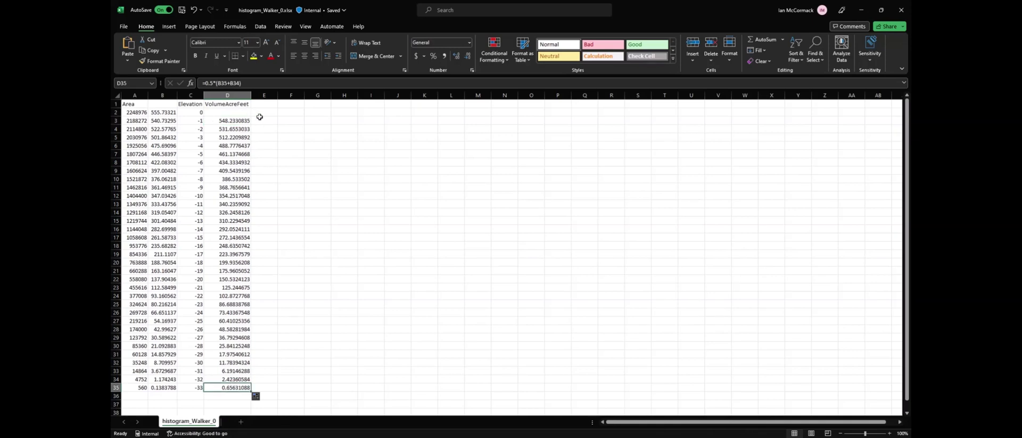
Step: Add the header 'CumaulativeVolume' in F1 and widen column F to fit
click(286, 104)
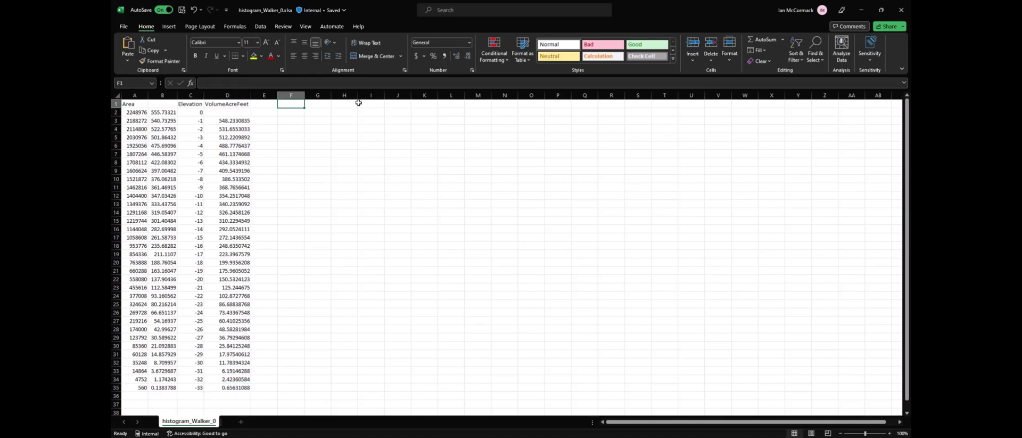
text(Cu)
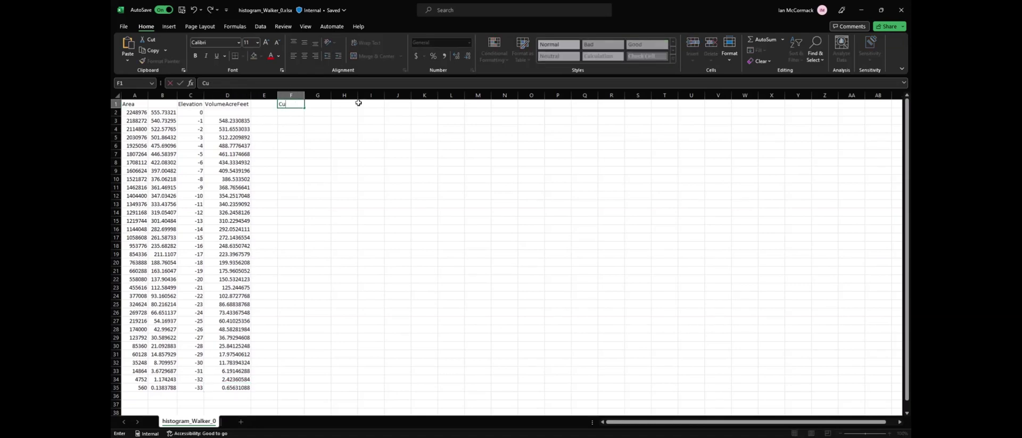
text(maulativeVolume)
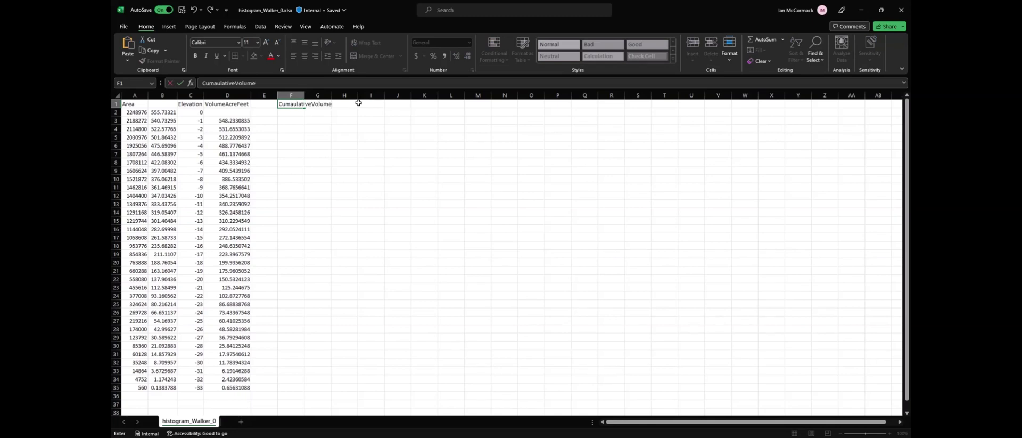
double_click(305, 95)
click(348, 95)
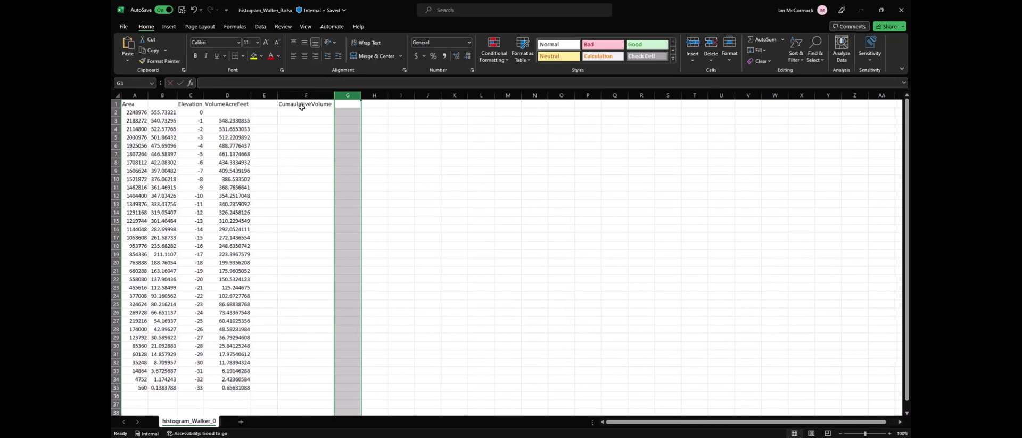
Step: Enter =SUM(D:D) in F2, paste =SUM(D4:D86) into F3, and fill down to F35
click(304, 112)
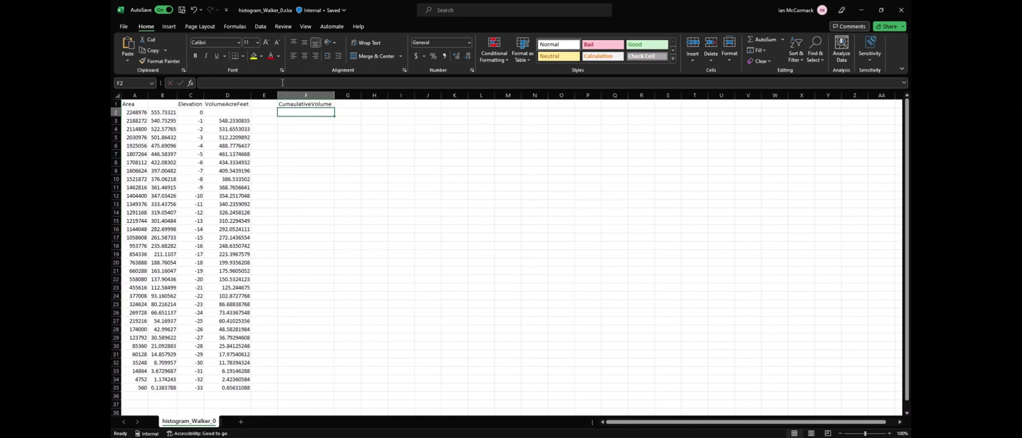
text(=SUM(D:D))
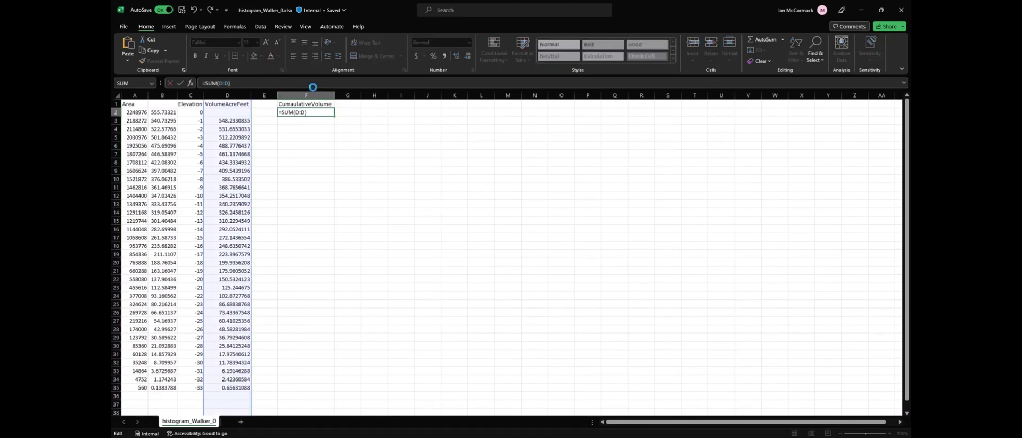
key(Return)
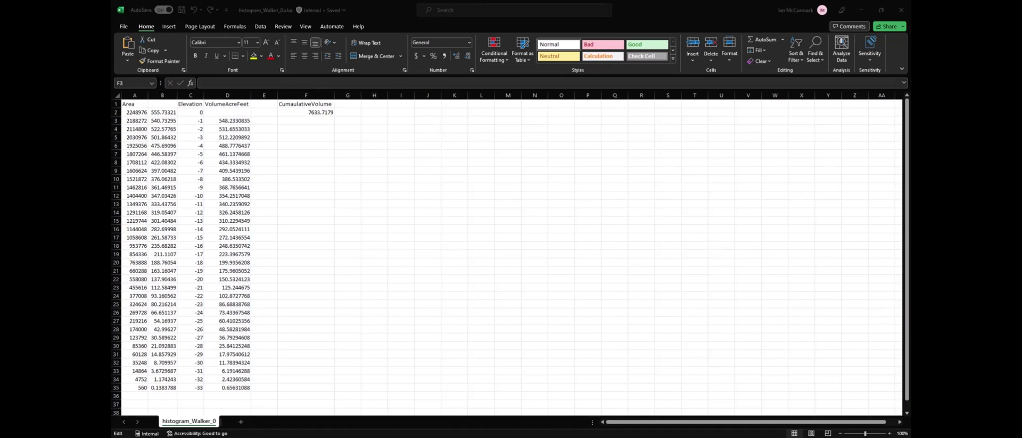
click(312, 118)
text(=SUM(D4:D86))
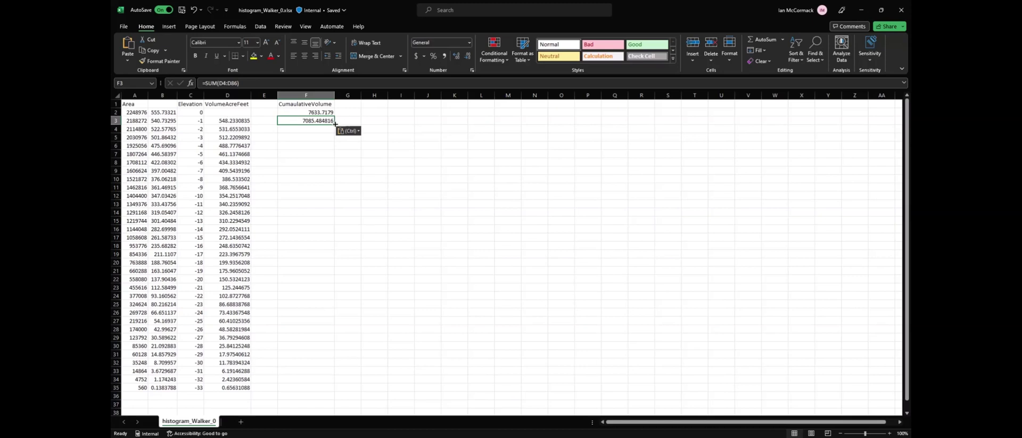
drag(333, 124, 336, 391)
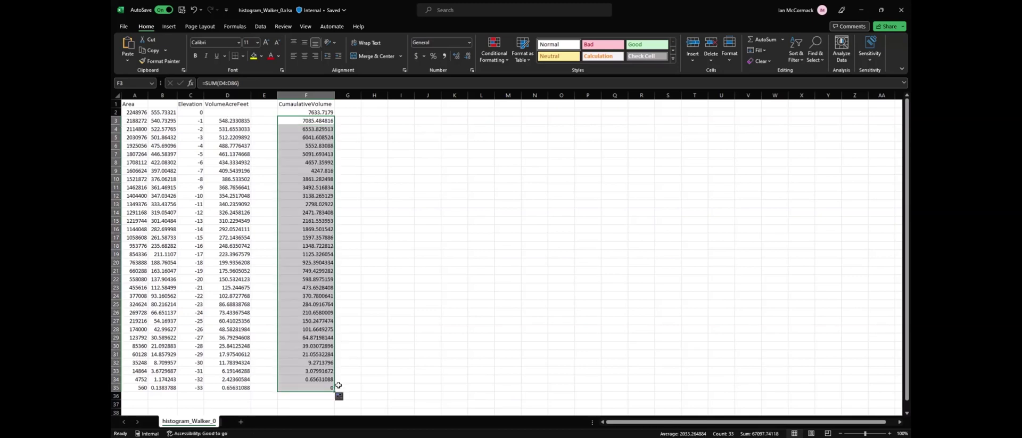
click(307, 121)
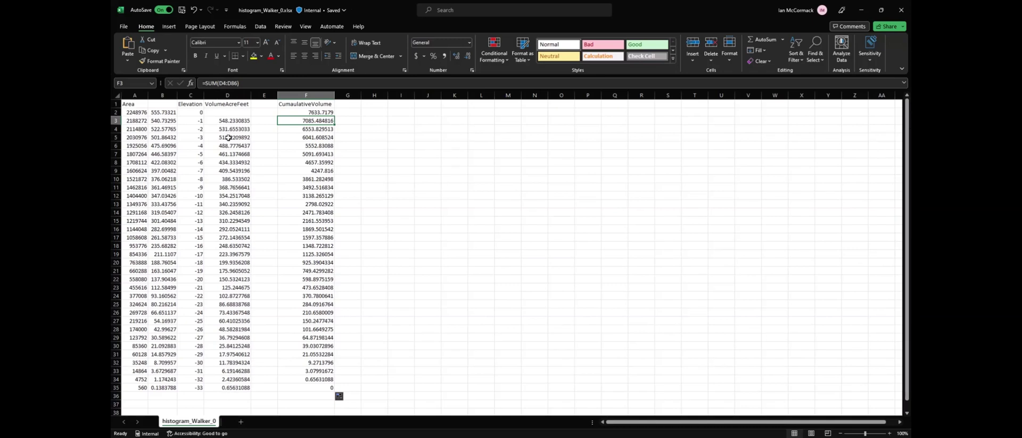
key(Down)
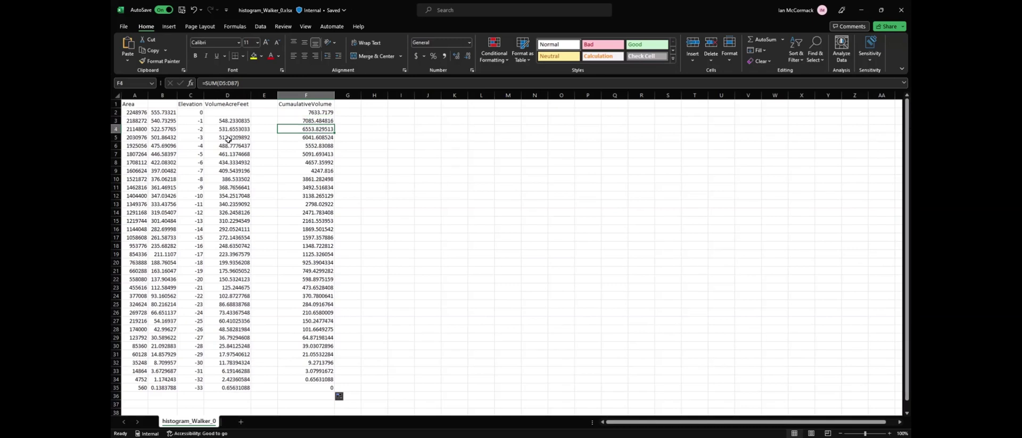
click(328, 387)
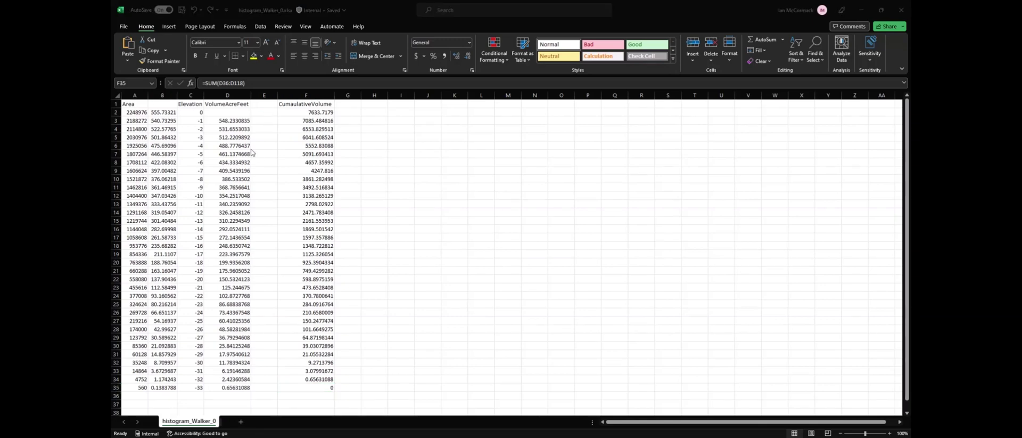
Step: Copy the Elevation column into column E and rename its header to Drawdown
click(193, 95)
key(ctrl+c)
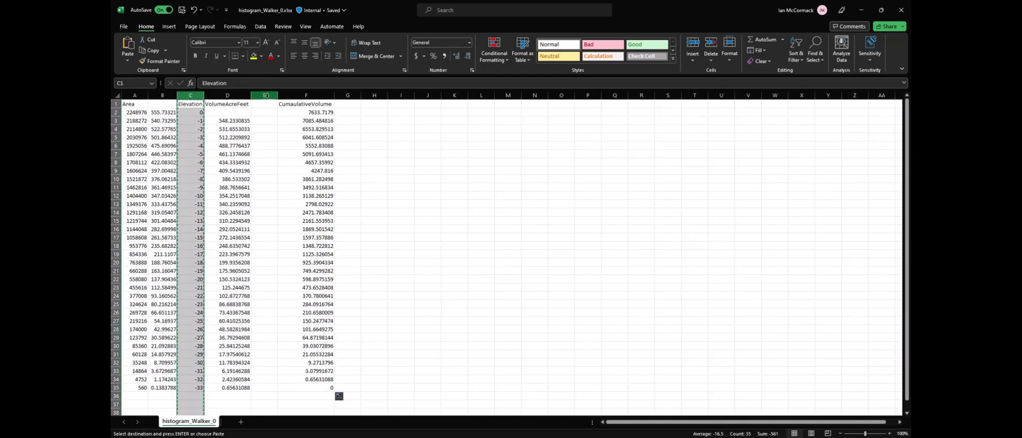
click(266, 95)
key(ctrl+v)
click(273, 103)
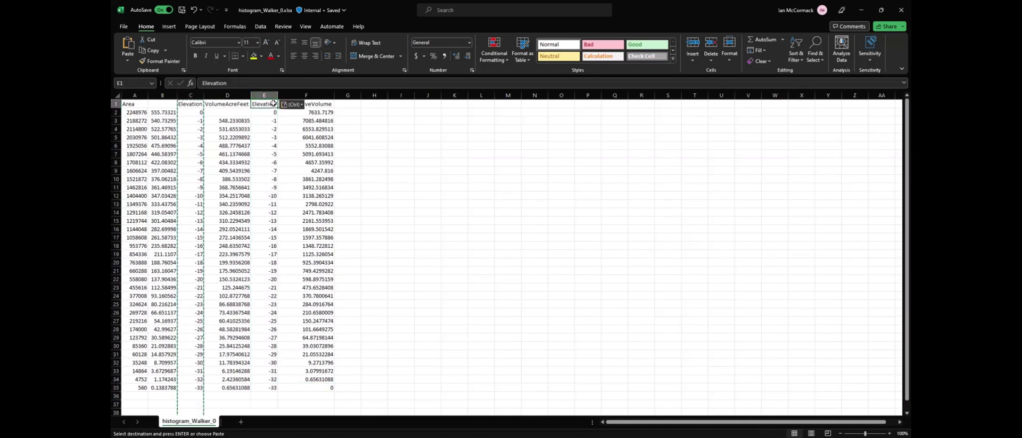
text(Drawdown)
key(Return)
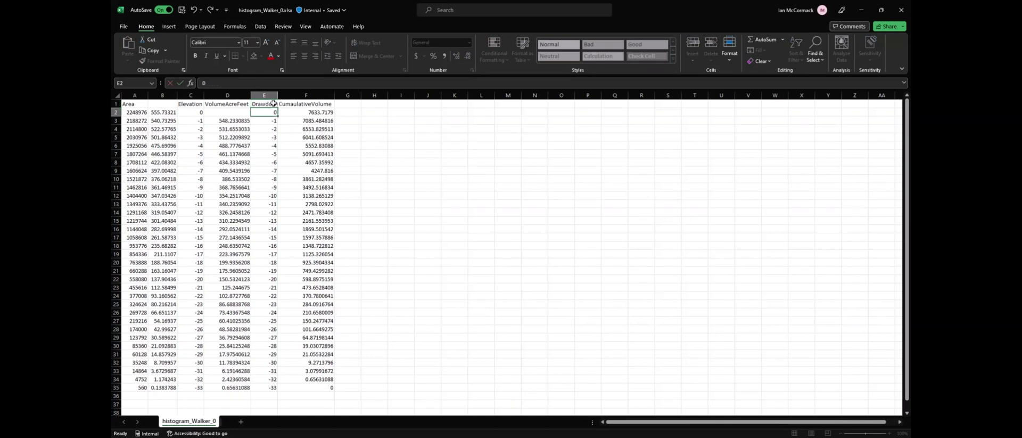
Step: Copy the Drawdown and CumaulativeVolume range E1:F35
click(273, 104)
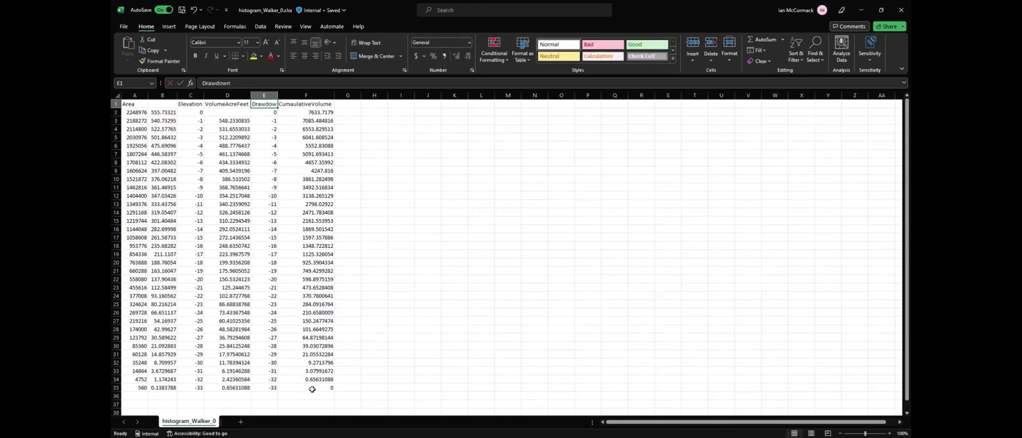
shift+click(313, 387)
key(ctrl+c)
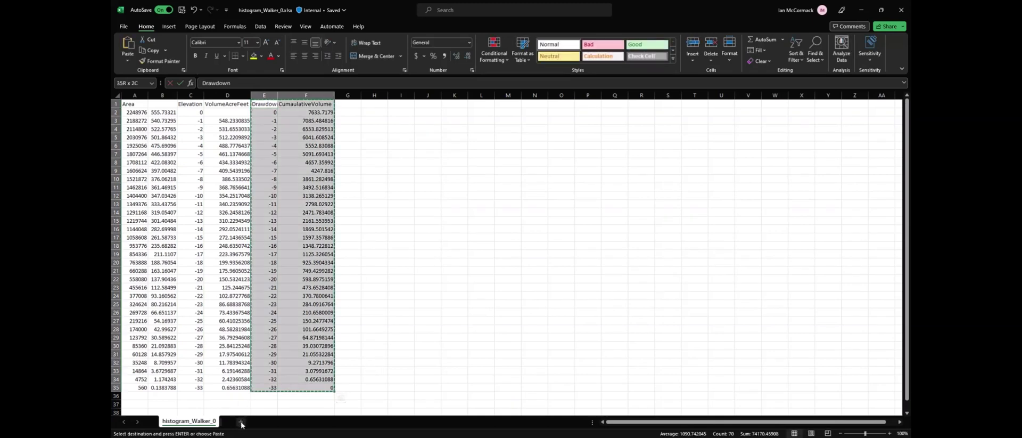
Step: Add a new Sheet1 and paste the copied columns into A1 as plain values
click(241, 421)
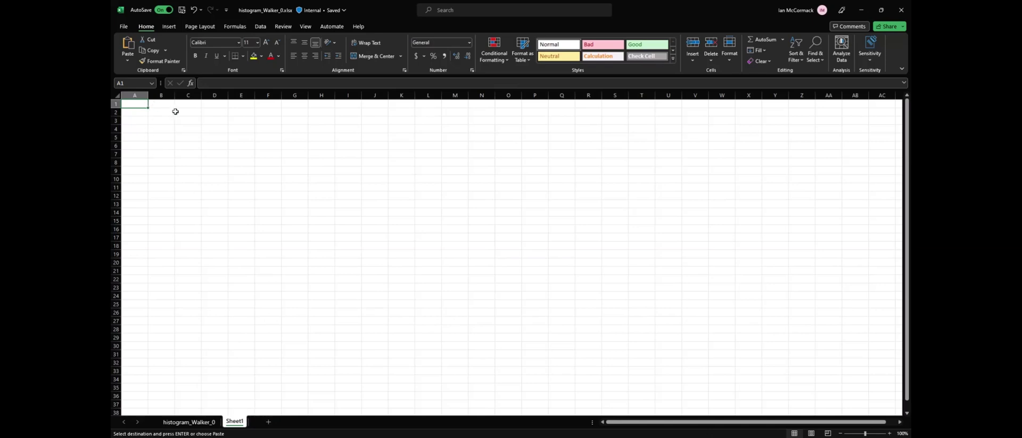
key(ctrl+v)
key(ctrl+z)
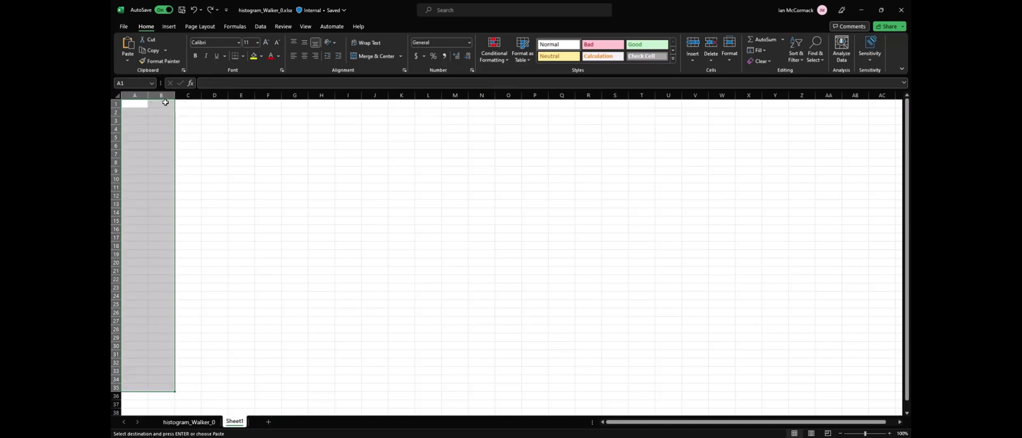
right_click(136, 106)
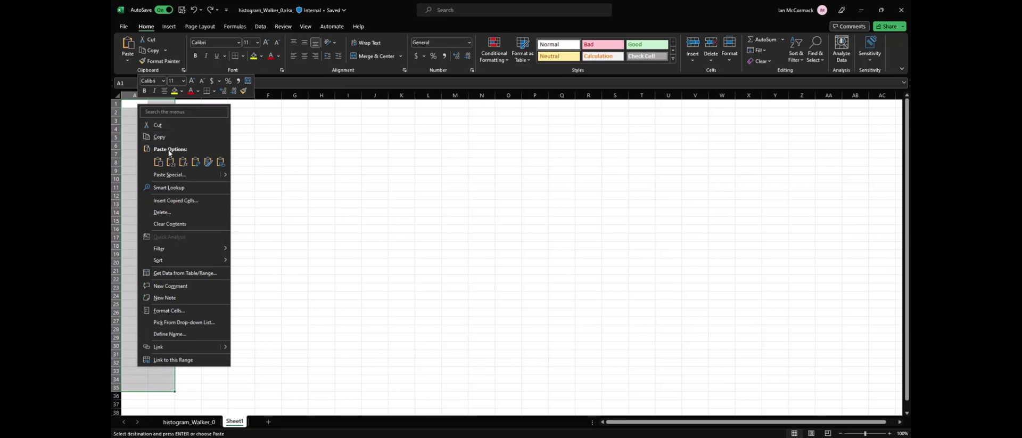
click(171, 161)
Step: Autofit Sheet1's columns and select the Drawdown and CumaulativeVolume columns A:B
click(116, 95)
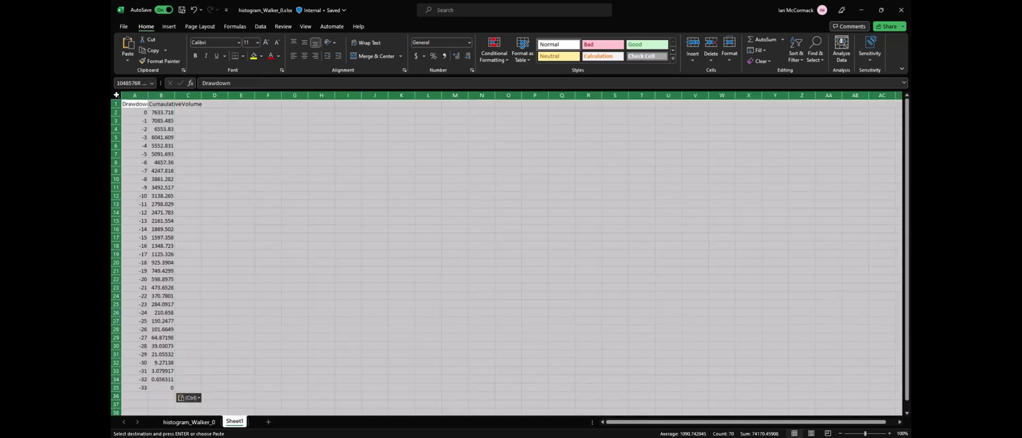
double_click(148, 94)
click(144, 104)
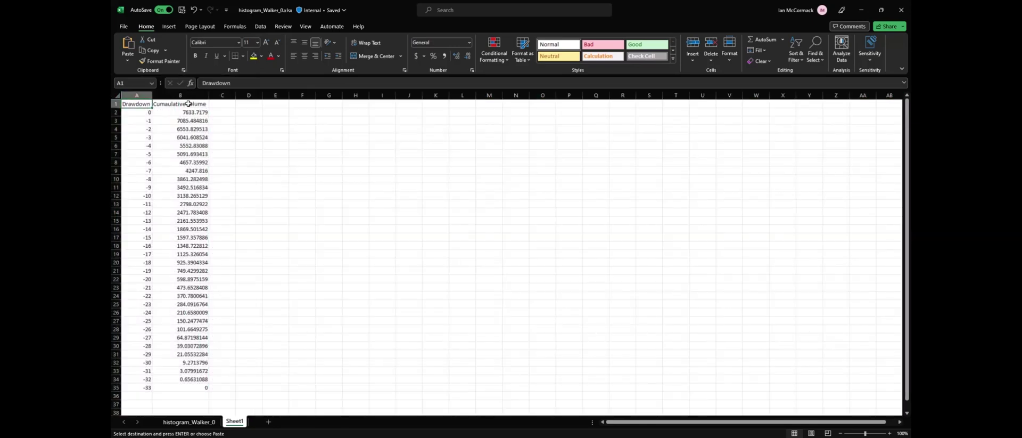
click(137, 95)
key(alt+F1)
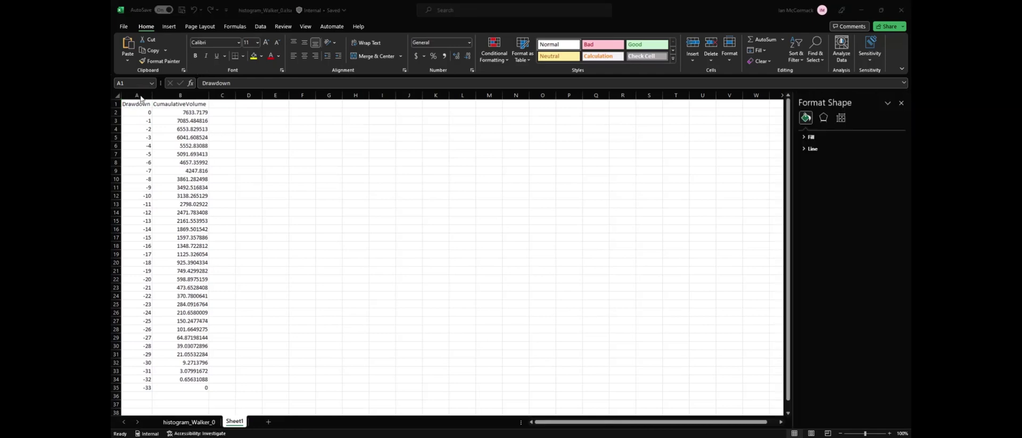
drag(140, 95, 179, 95)
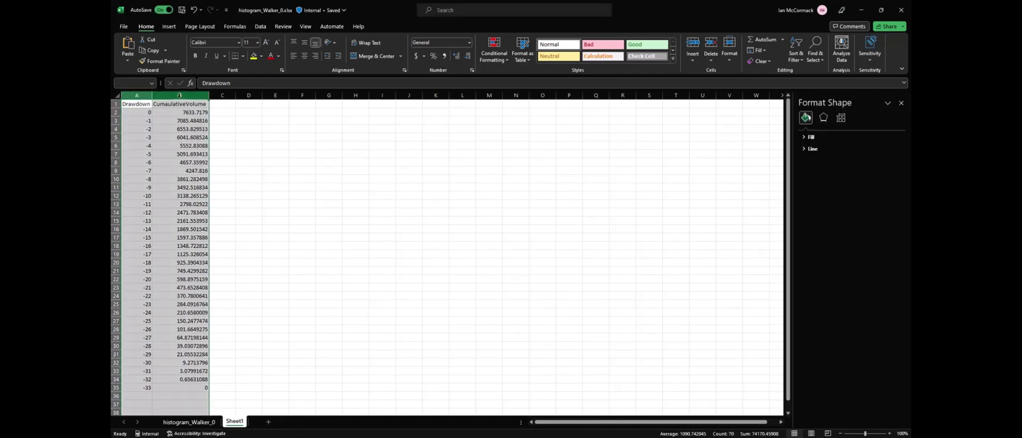
Step: Insert a Scatter with Smooth Lines chart of CumaulativeVolume against Drawdown and enlarge it toward the upper left
click(168, 27)
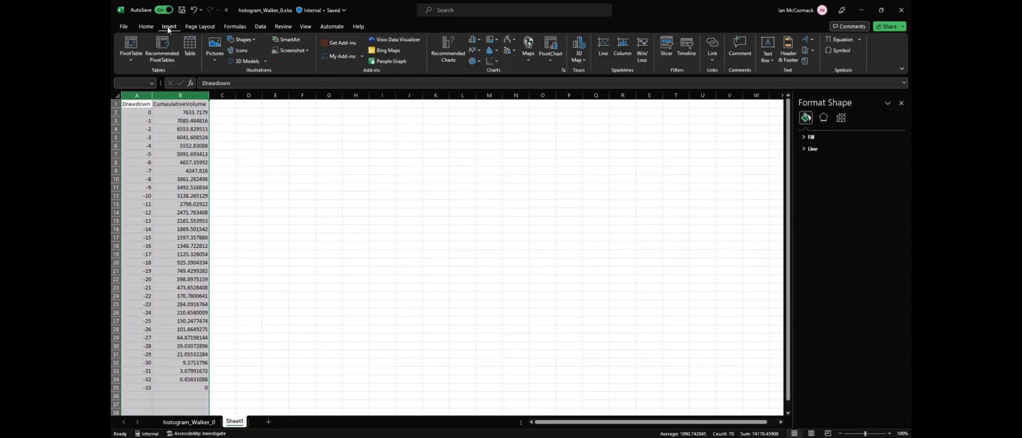
click(492, 61)
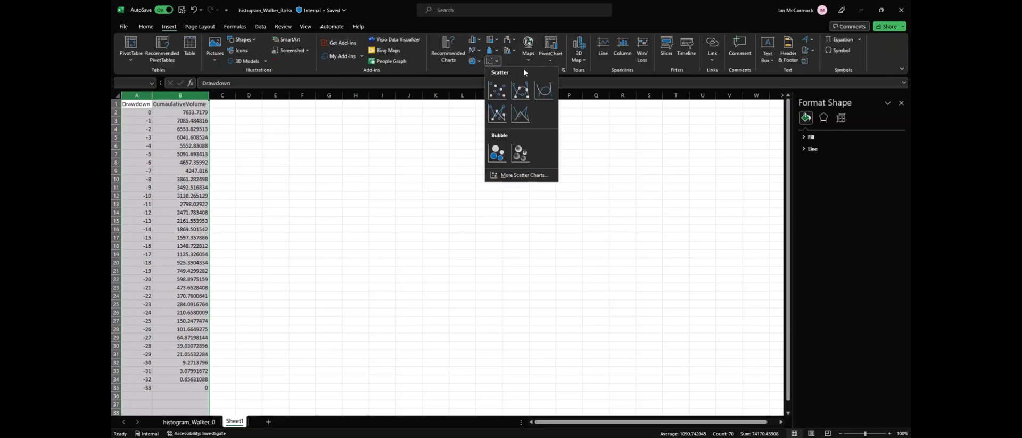
click(544, 90)
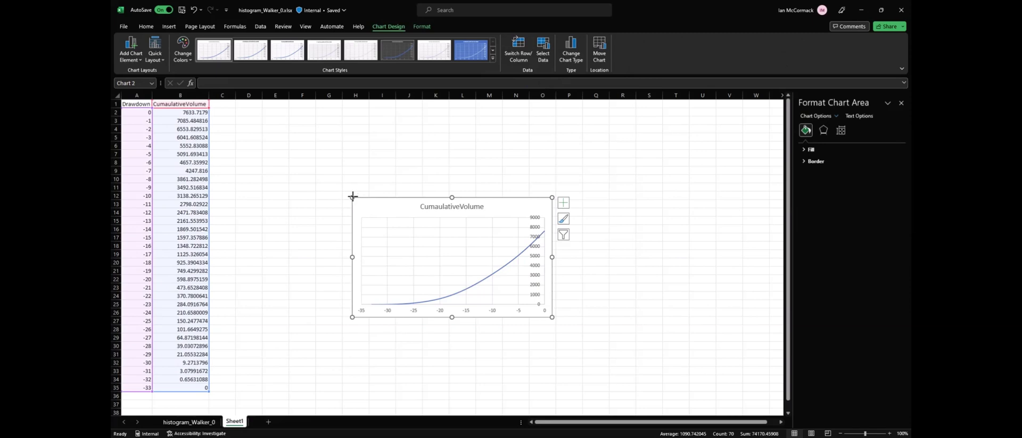
drag(355, 198, 304, 125)
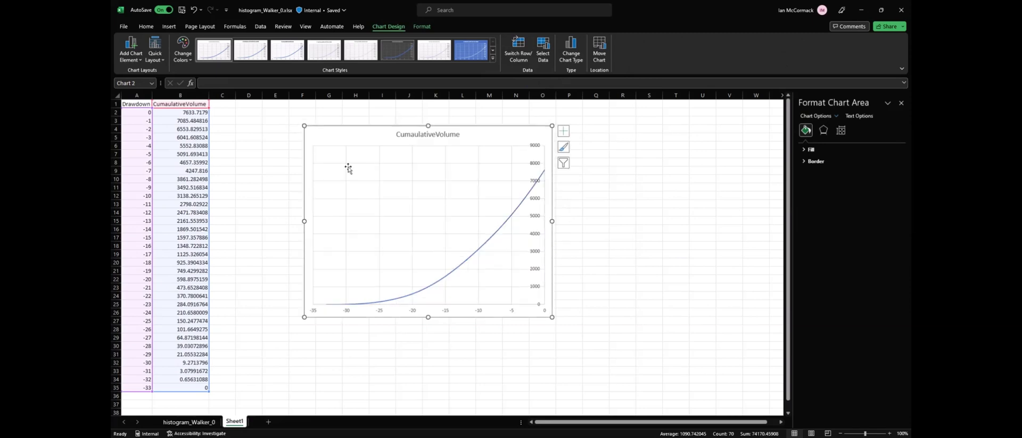
Step: Make the drawdown axis cross at its maximum value and show values in reverse order, 0 to -35
right_click(447, 309)
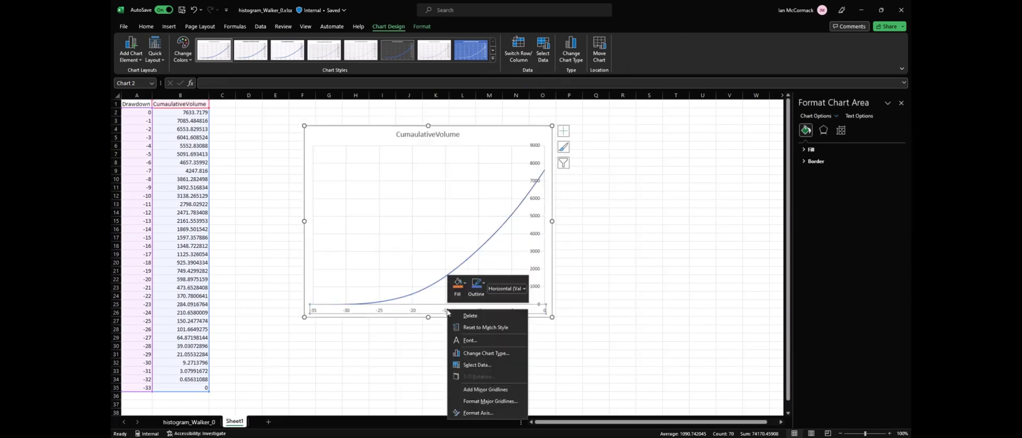
click(489, 413)
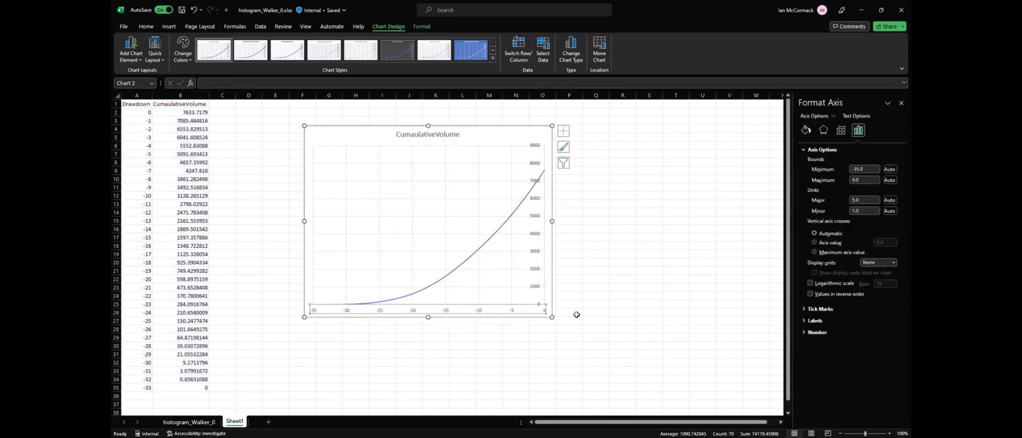
click(815, 252)
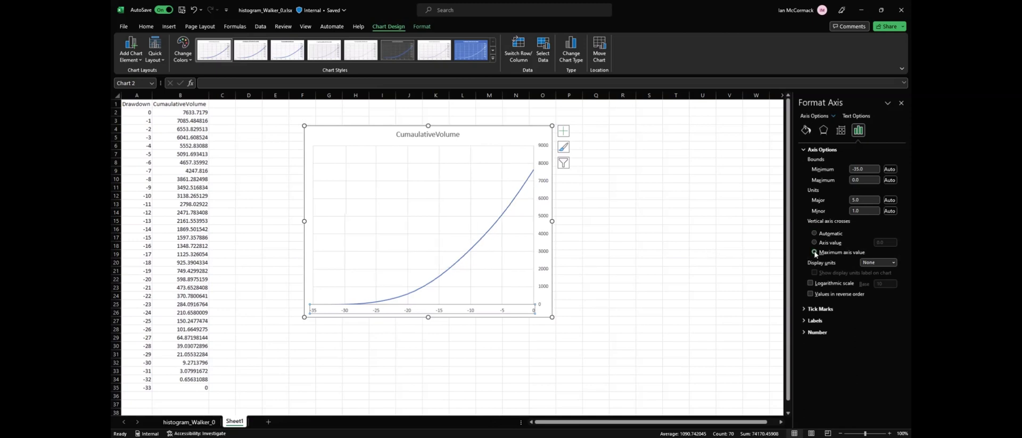
click(811, 293)
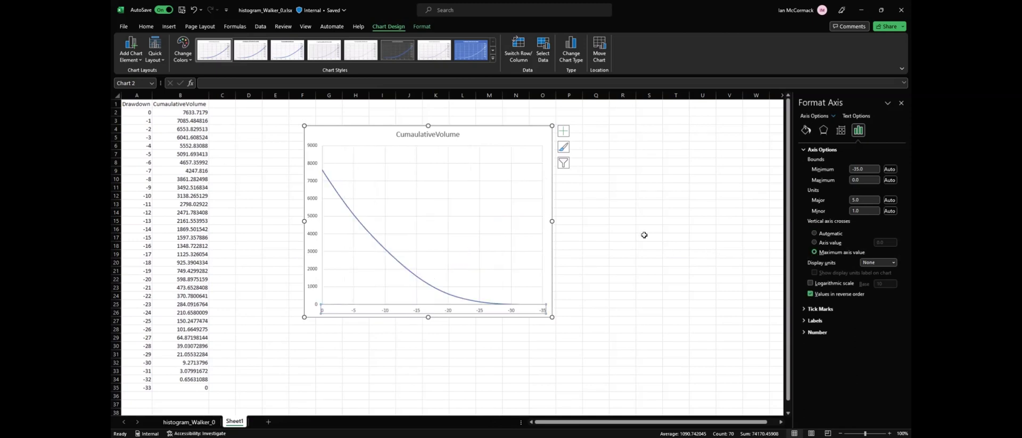